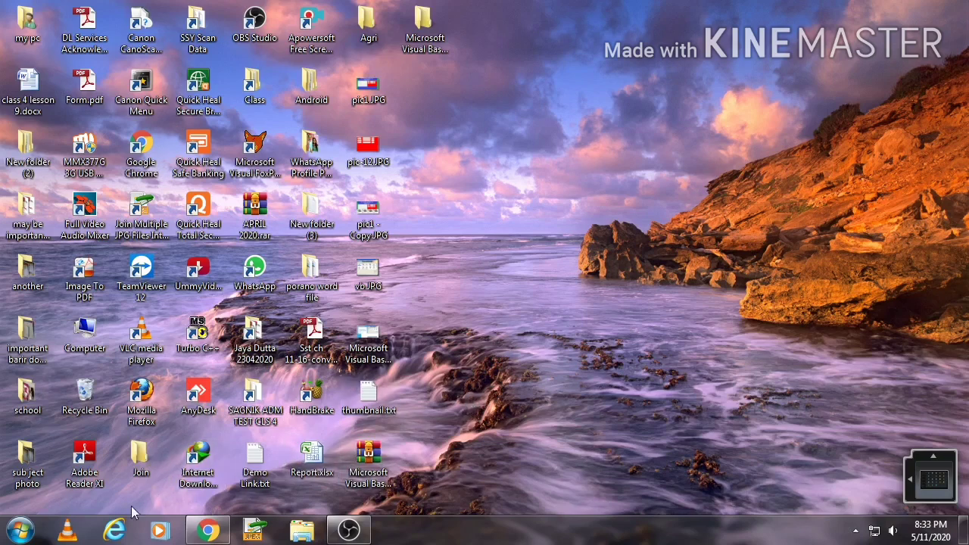
# - Launch Microsoft Office Word 2007 from the Start menu's Microsoft Office folder
pyautogui.click(21, 530)
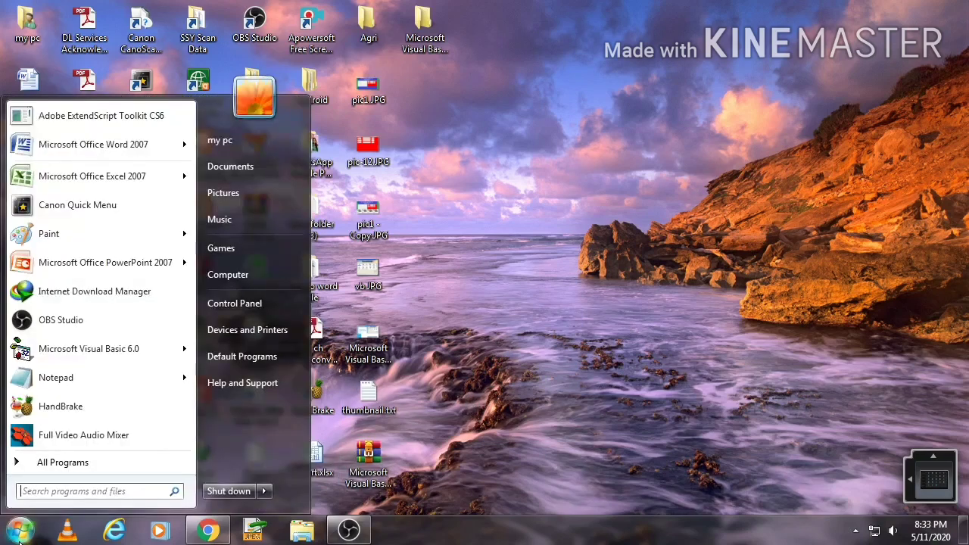
pyautogui.click(79, 462)
pyautogui.click(90, 296)
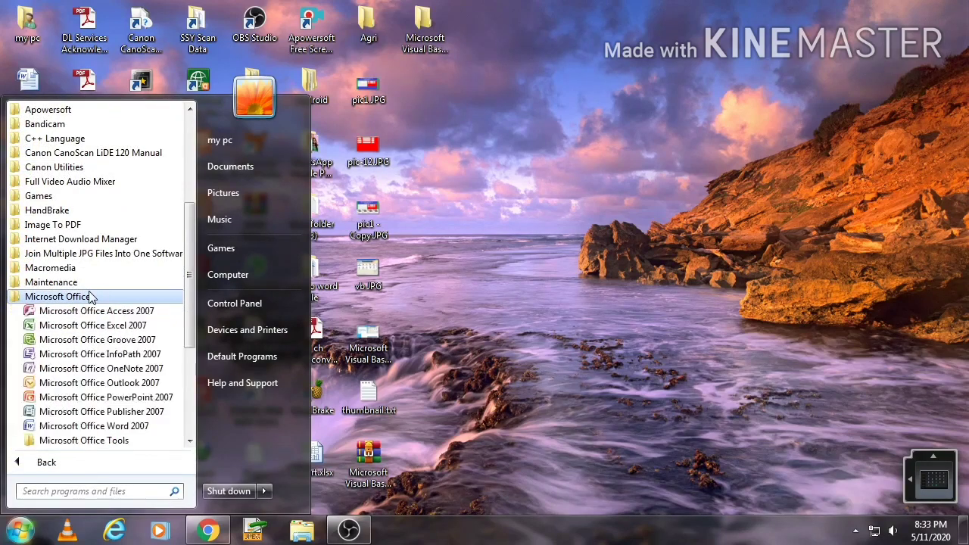
pyautogui.click(121, 426)
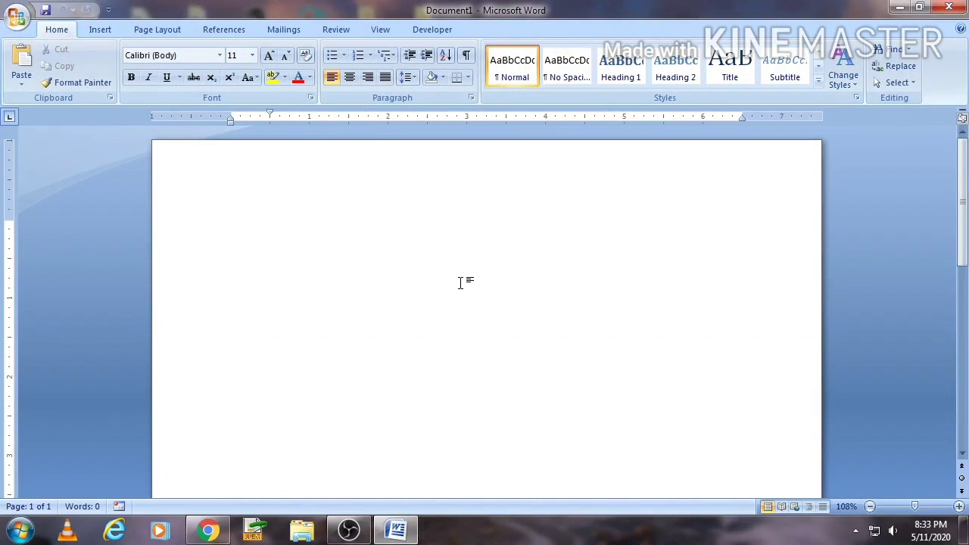
# - Type the opening lines 'To', 'The' and 'Dear,', then generate a sample paragraph with =rand(1)
pyautogui.write('to')
pyautogui.press('Return')
pyautogui.write('The')
pyautogui.press('Return')
pyautogui.press('Return')
pyautogui.press('Return')
pyautogui.write('Drea')
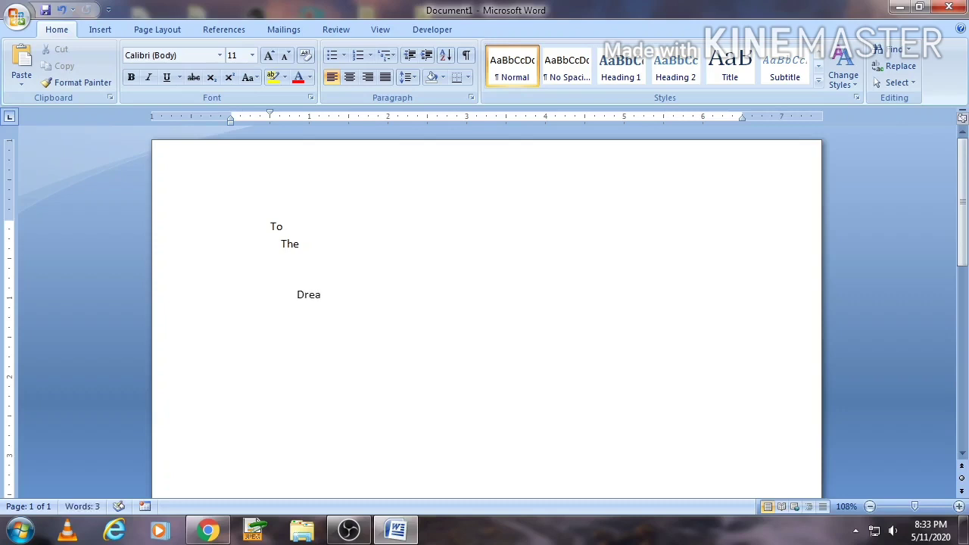
pyautogui.press('BackSpace')
pyautogui.press('BackSpace')
pyautogui.press('BackSpace')
pyautogui.write('ea')
pyautogui.write('r,')
pyautogui.press('Return')
pyautogui.write('=ran')
pyautogui.write('d')
pyautogui.write('(1')
pyautogui.write(')')
pyautogui.press('Return')
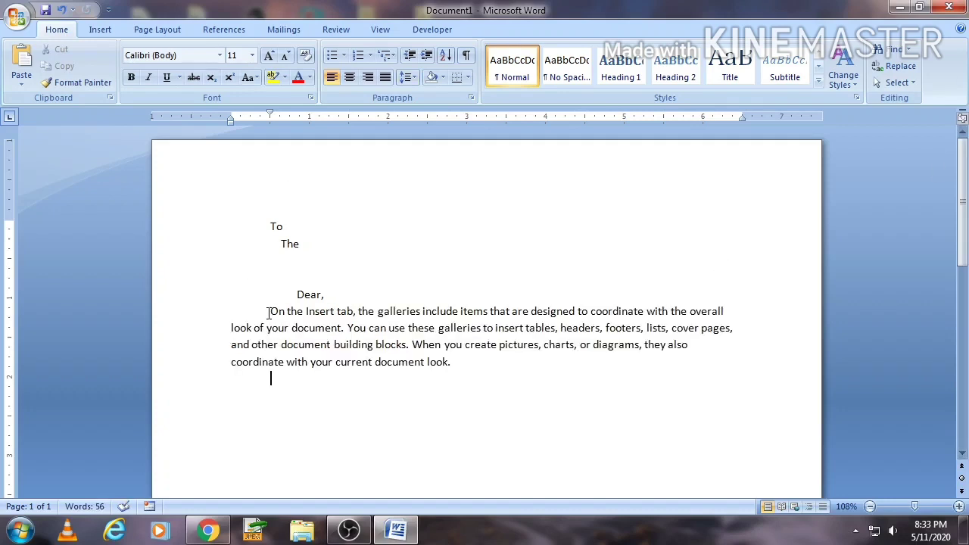
# - Tab-indent the body paragraph's first line and justify the paragraph
pyautogui.click(269, 313)
pyautogui.press('Tab')
pyautogui.moveTo(309, 312); pyautogui.dragTo(599, 365)
pyautogui.click(385, 77)
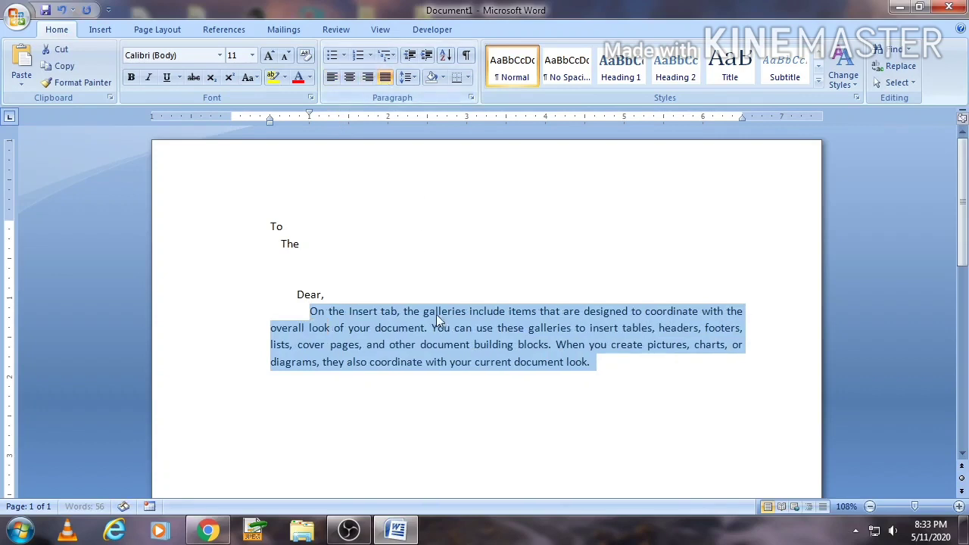
pyautogui.click(595, 362)
# - Add the closing lines 'Yours Truly' and 'XYZ' below the paragraph
pyautogui.press('Return')
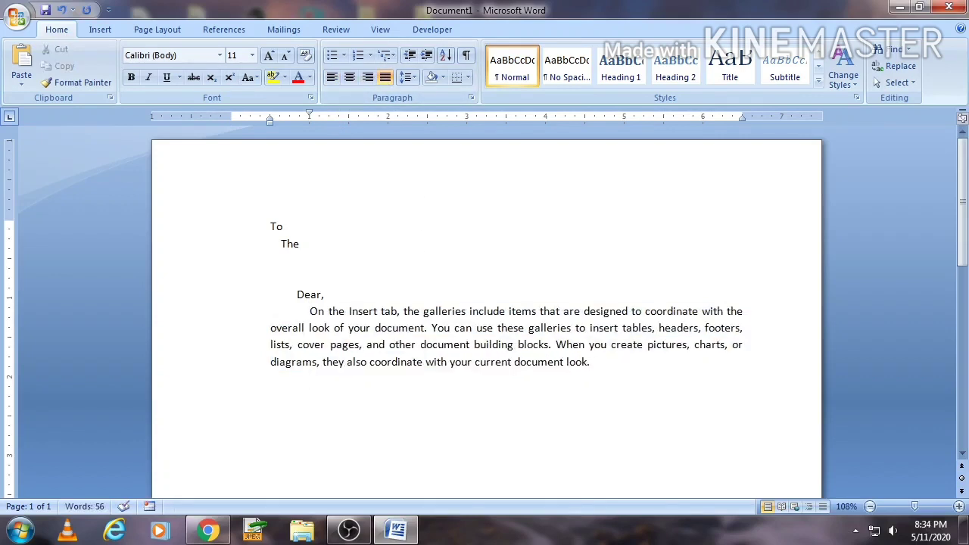
pyautogui.write('Your')
pyautogui.write('s')
pyautogui.write(' Tru')
pyautogui.press('BackSpace')
pyautogui.write('uly')
pyautogui.press('Return')
pyautogui.write('XY')
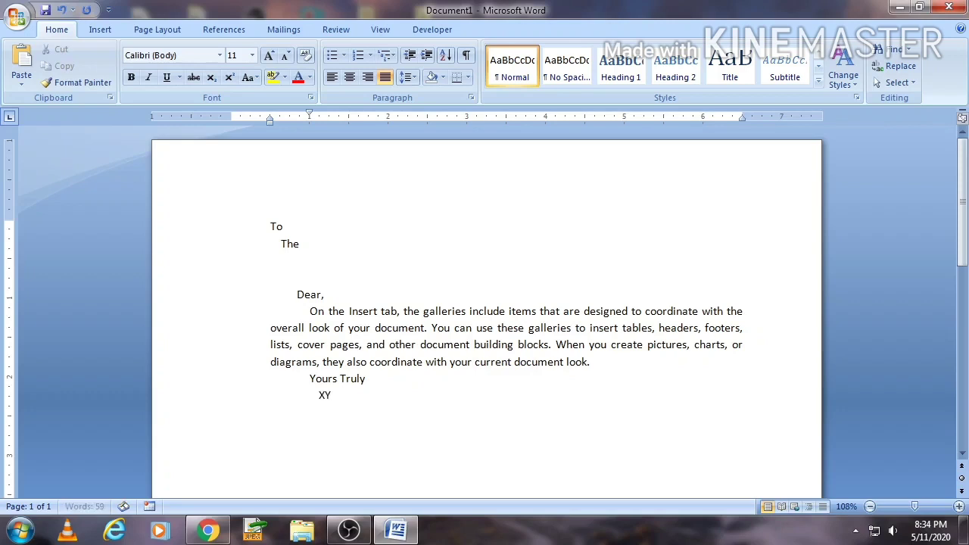
pyautogui.write('Z')
# - Shift the Yours Truly / XYZ sign-off toward the right with two tabs
pyautogui.click(322, 395)
pyautogui.click(303, 310)
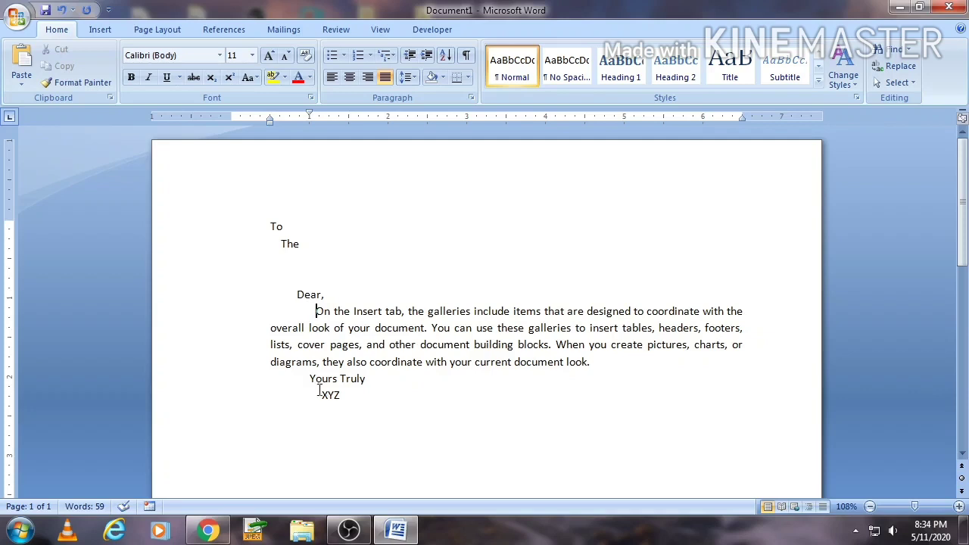
pyautogui.moveTo(308, 381)
pyautogui.mouseDown()
pyautogui.moveTo(333, 402)
pyautogui.moveTo(348, 398)
pyautogui.mouseUp()
pyautogui.click(341, 401)
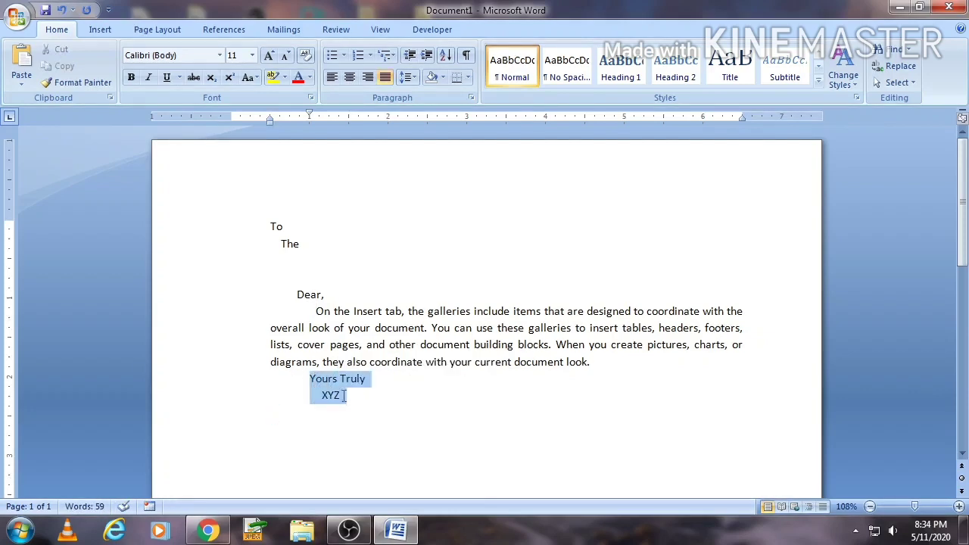
pyautogui.press('Tab')
pyautogui.press('Tab')
pyautogui.press('Tab')
pyautogui.press('Tab')
pyautogui.press('Tab')
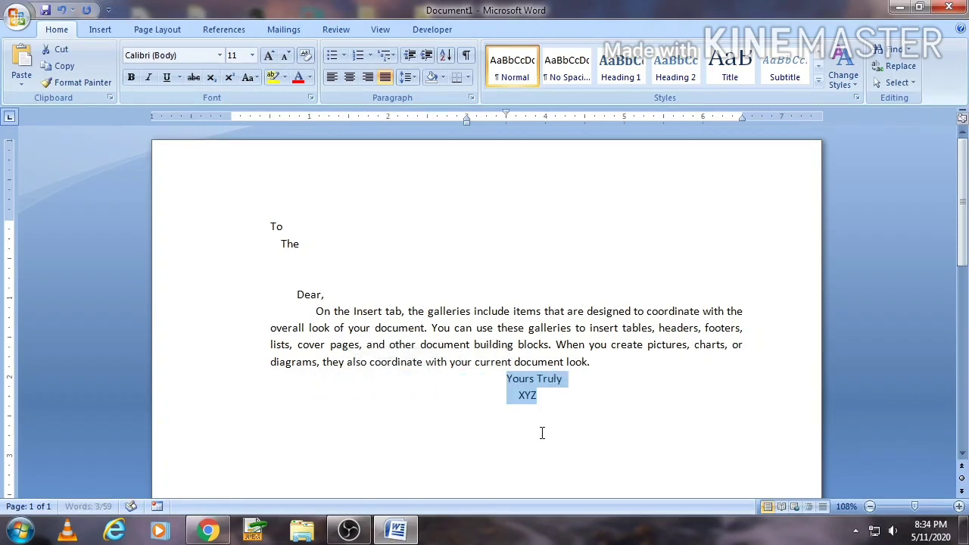
pyautogui.press('Tab')
pyautogui.press('Tab')
pyautogui.press('Tab')
pyautogui.click(614, 432)
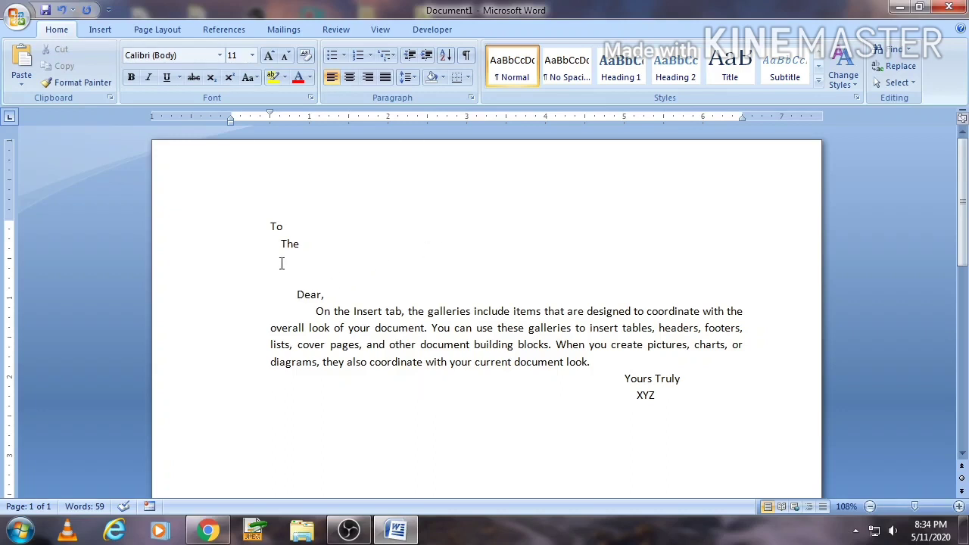
# - Start a new recipient list via Mailings > Select Recipients > Type New List
pyautogui.click(287, 31)
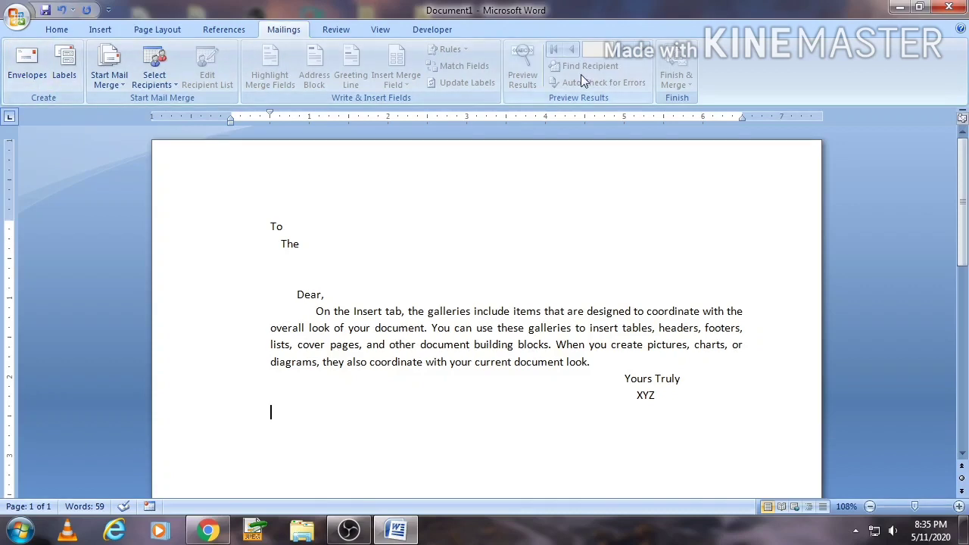
pyautogui.click(160, 85)
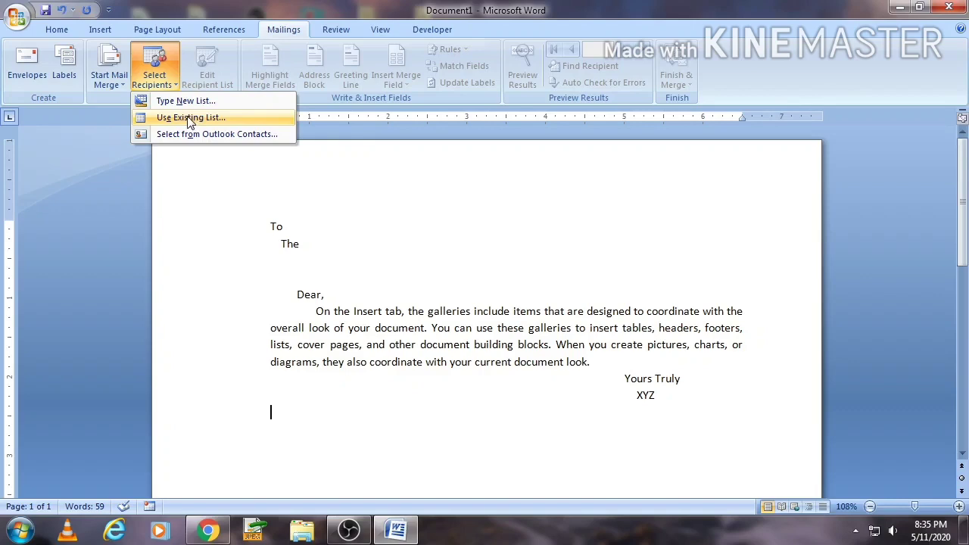
pyautogui.click(182, 101)
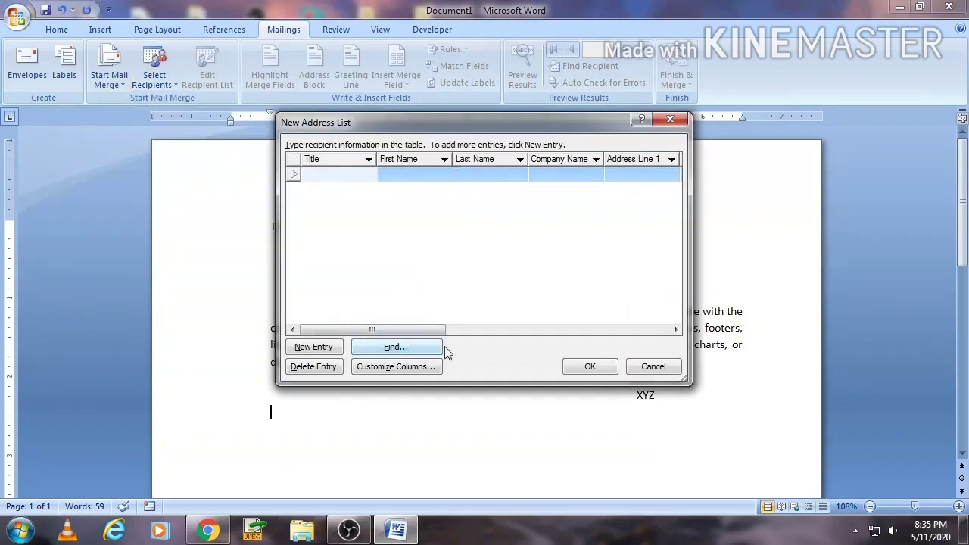
# - Widen and reposition the New Address List dialog to show all columns
pyautogui.moveTo(691, 221); pyautogui.dragTo(966, 226)
pyautogui.moveTo(275, 260); pyautogui.dragTo(123, 259)
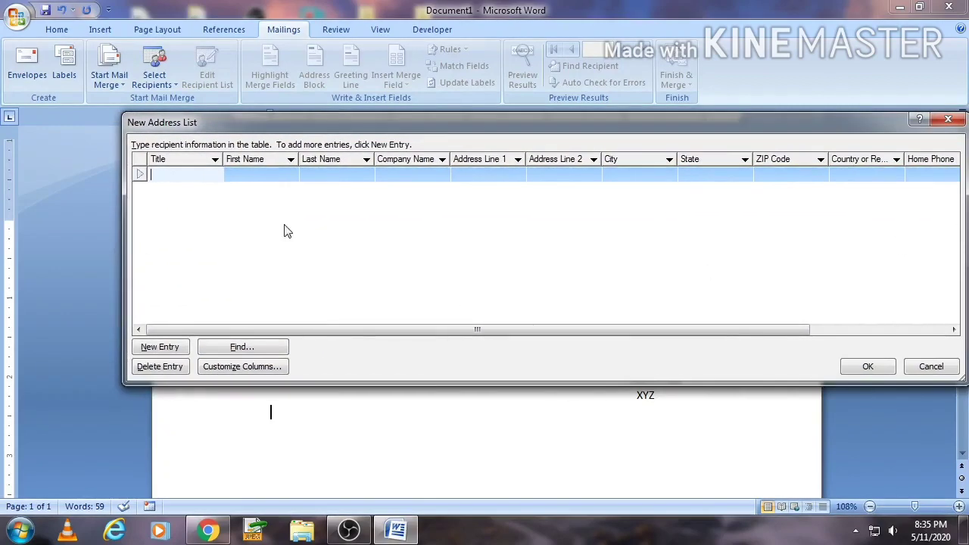
pyautogui.moveTo(459, 124); pyautogui.dragTo(389, 121)
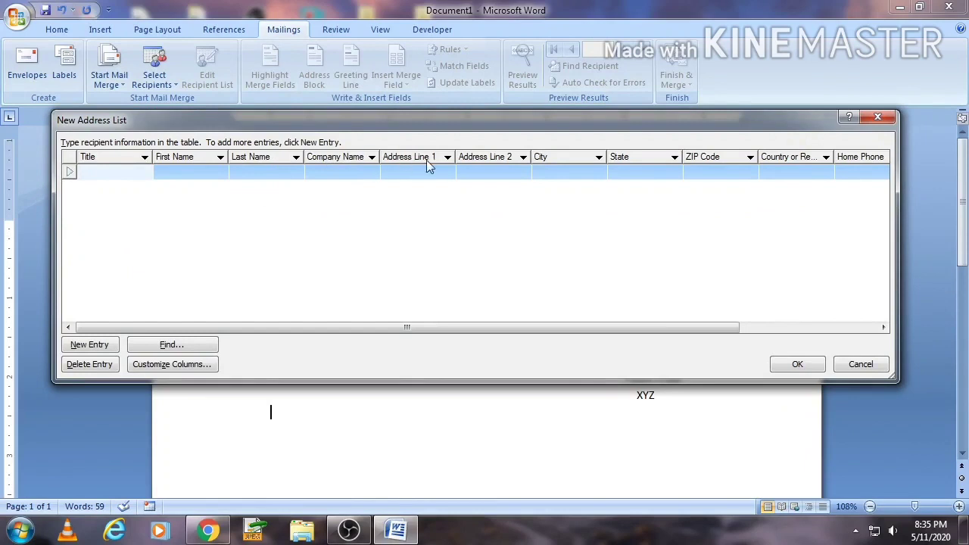
# - In Customize Address List, rename Title to NAME and First Name to C/O
pyautogui.click(173, 367)
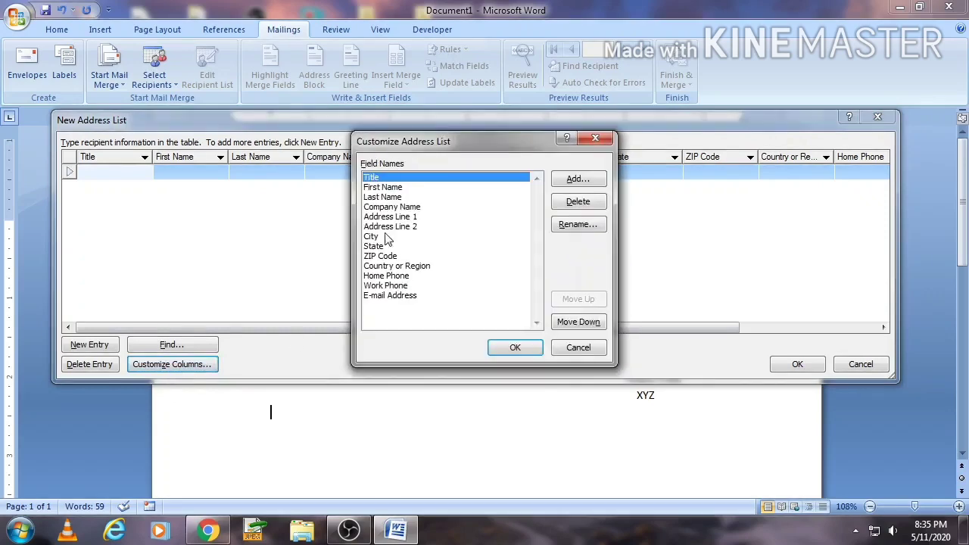
pyautogui.click(580, 227)
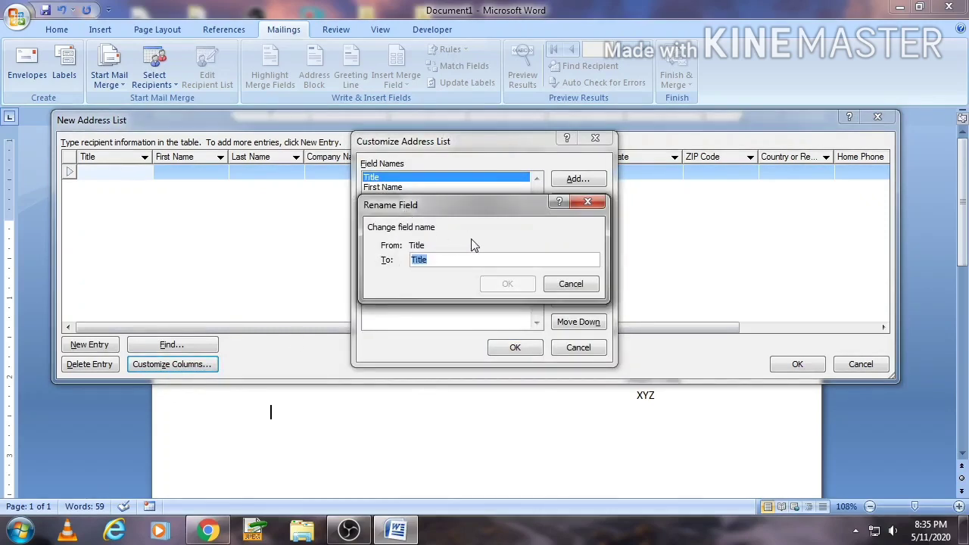
pyautogui.write('NAME')
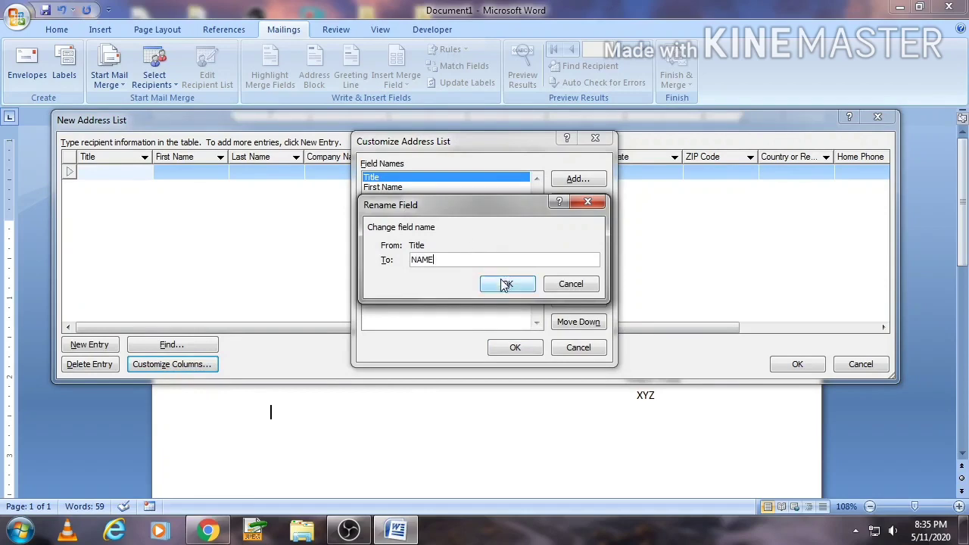
pyautogui.click(506, 283)
pyautogui.click(396, 187)
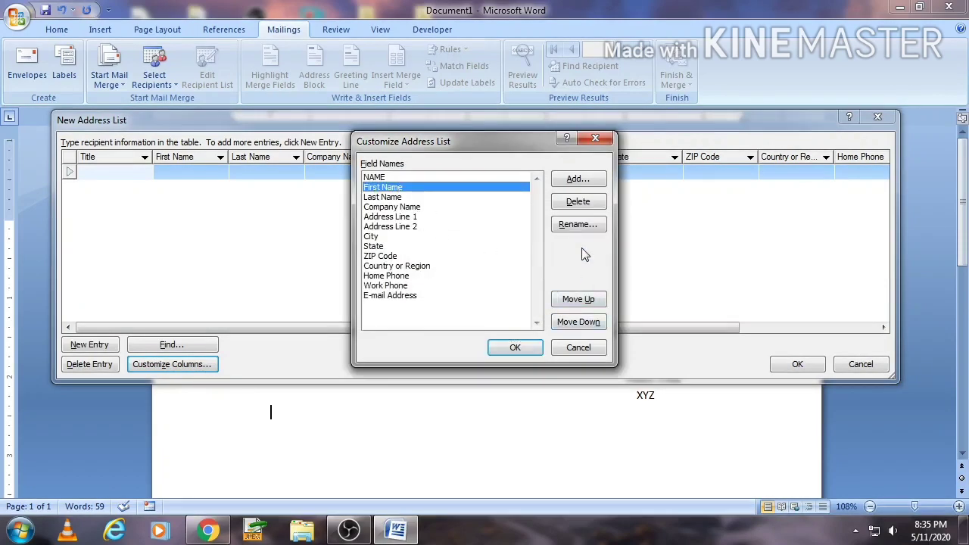
pyautogui.click(581, 227)
pyautogui.write('C/')
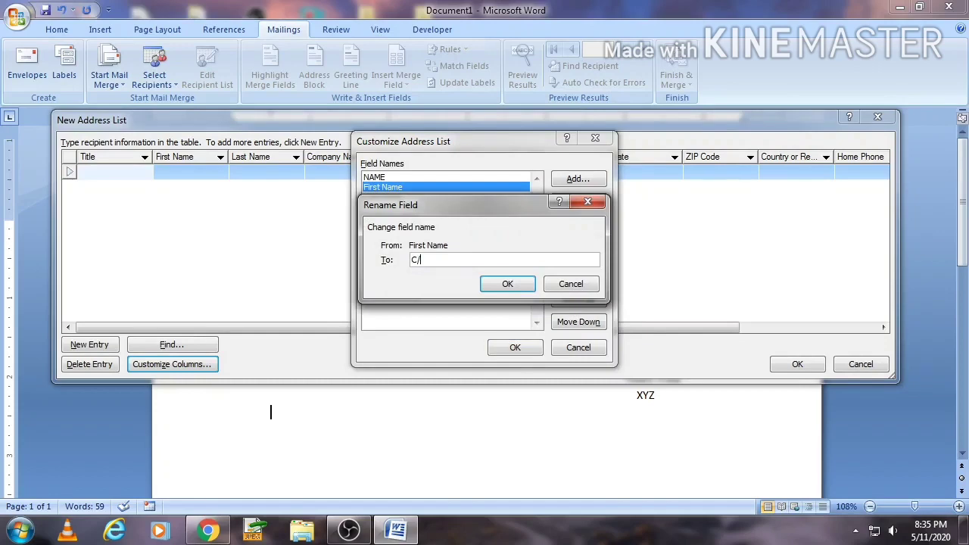
pyautogui.write('O')
pyautogui.click(507, 284)
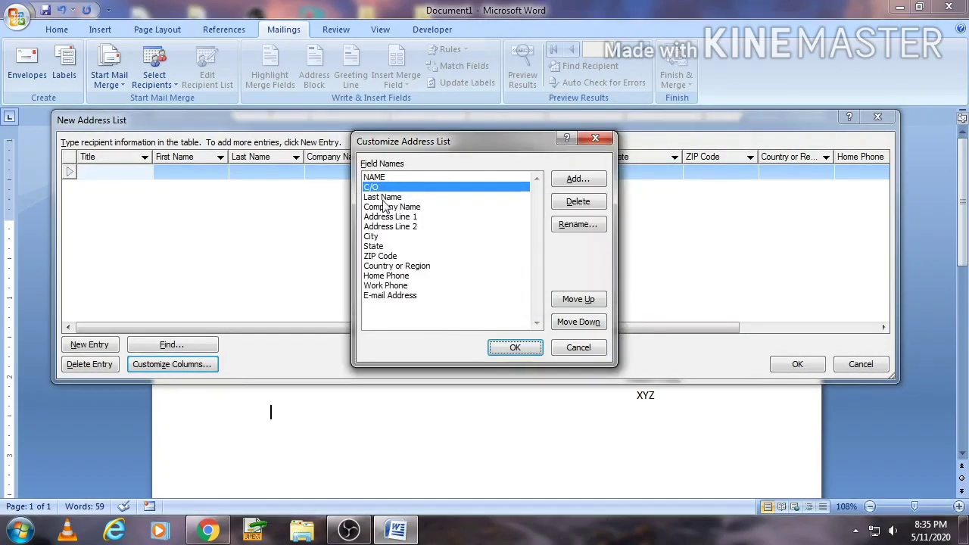
# - Rename Last Name to VILL/LANE/STREET, Company Name to POST and Address Line 1 to PIN
pyautogui.click(383, 199)
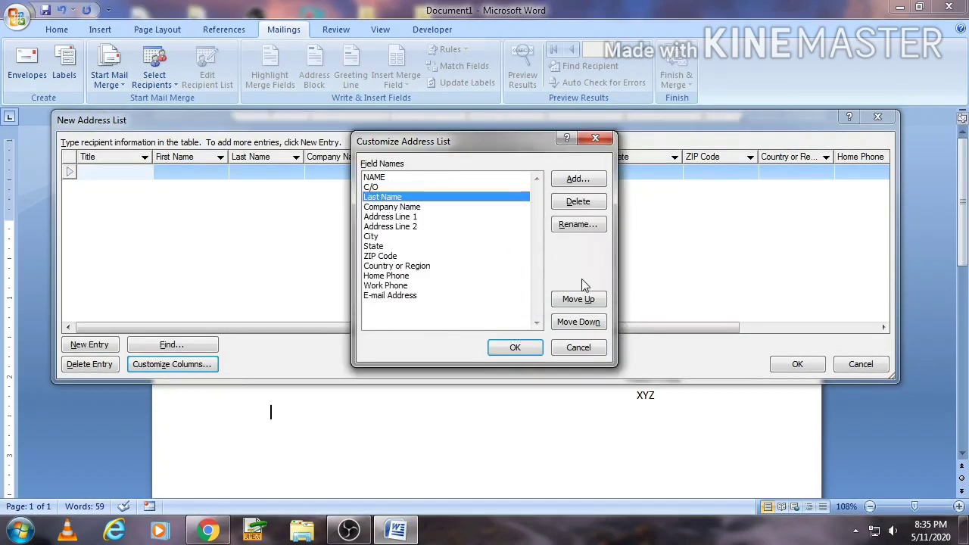
pyautogui.click(588, 228)
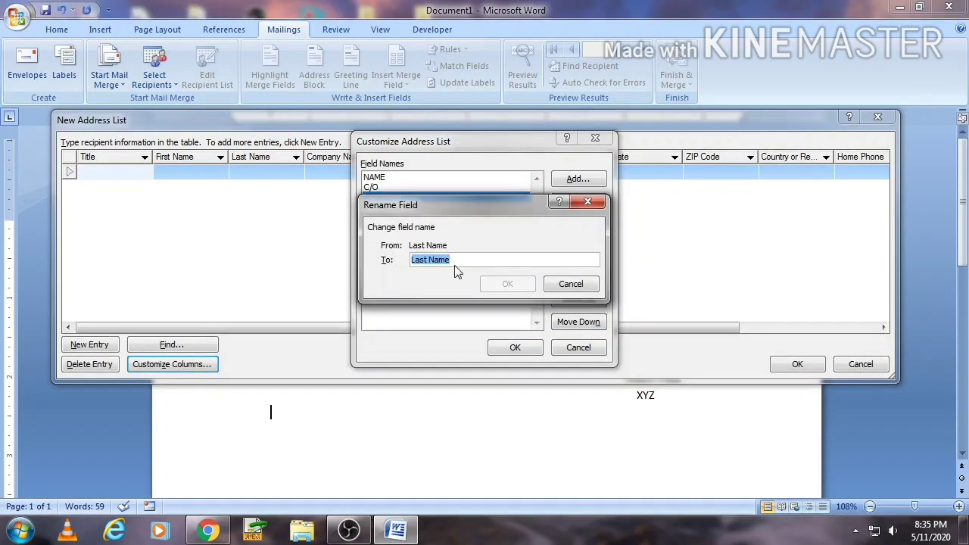
pyautogui.write('VILL/')
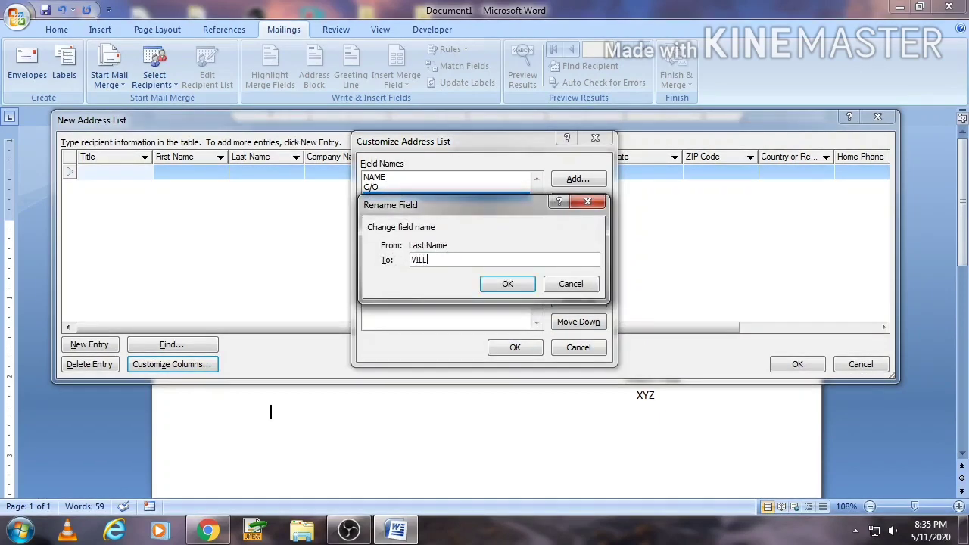
pyautogui.write('LANE/ST')
pyautogui.write('REET')
pyautogui.click(480, 286)
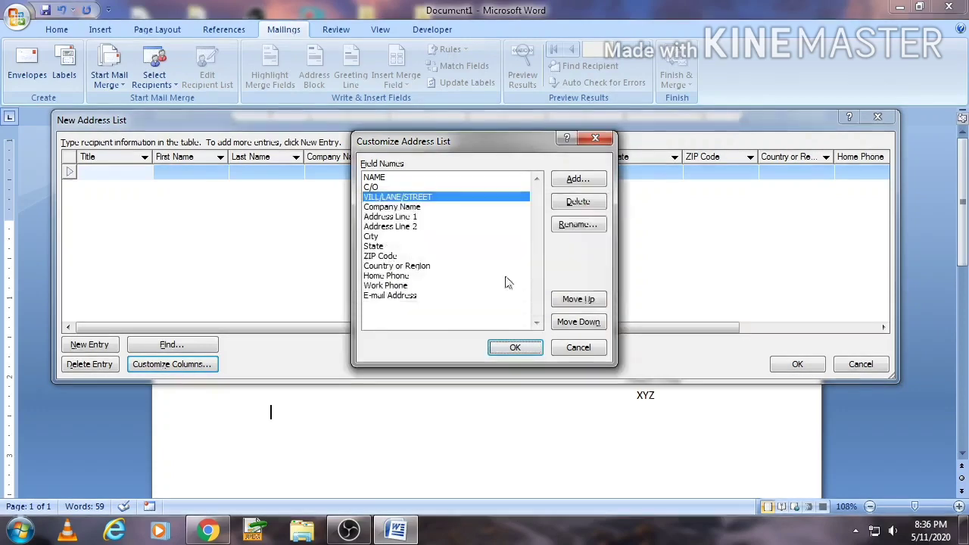
pyautogui.click(409, 208)
pyautogui.click(579, 225)
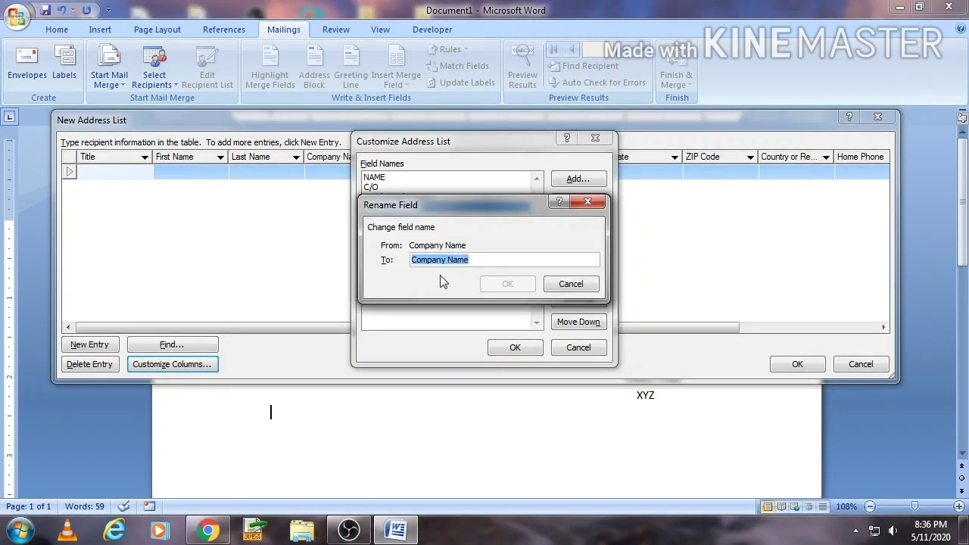
pyautogui.write('POST')
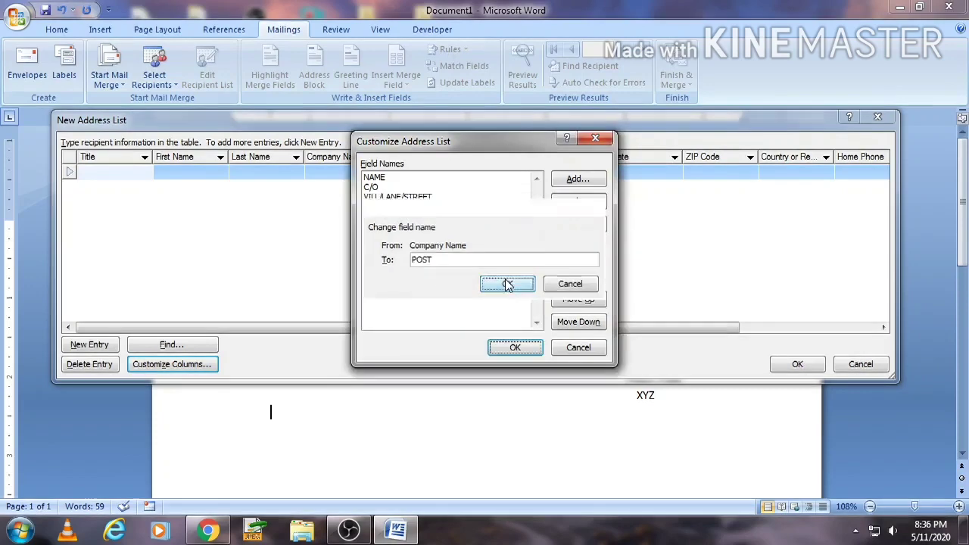
pyautogui.click(506, 284)
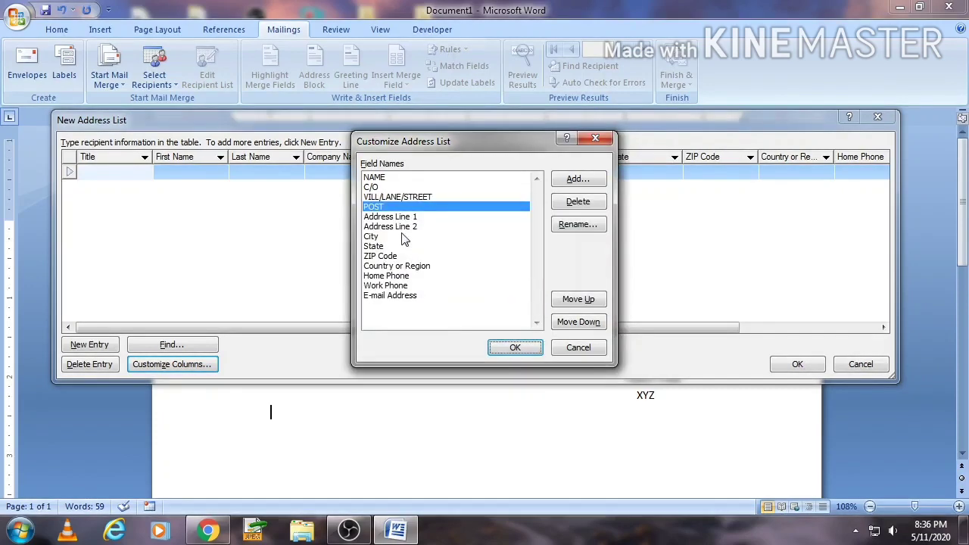
pyautogui.click(392, 218)
pyautogui.click(575, 227)
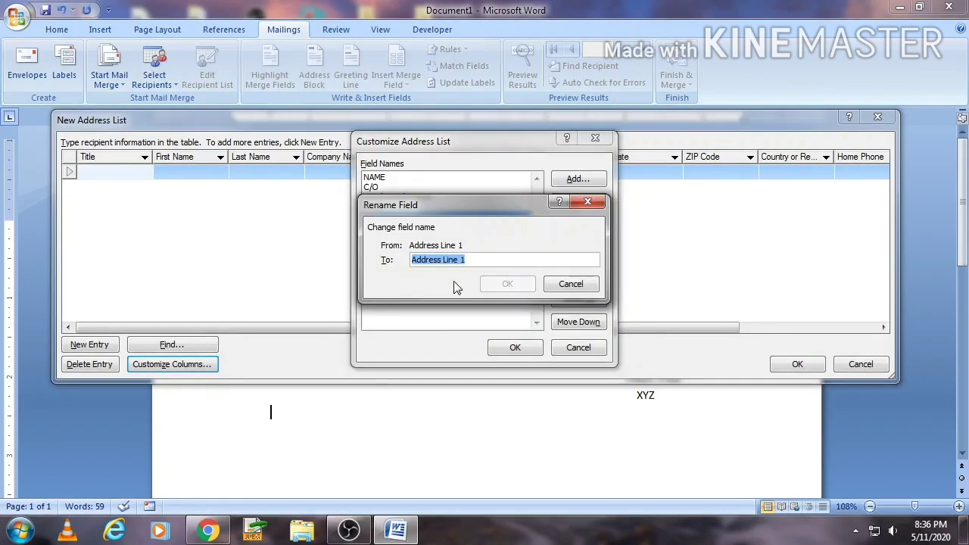
pyautogui.write('PIN')
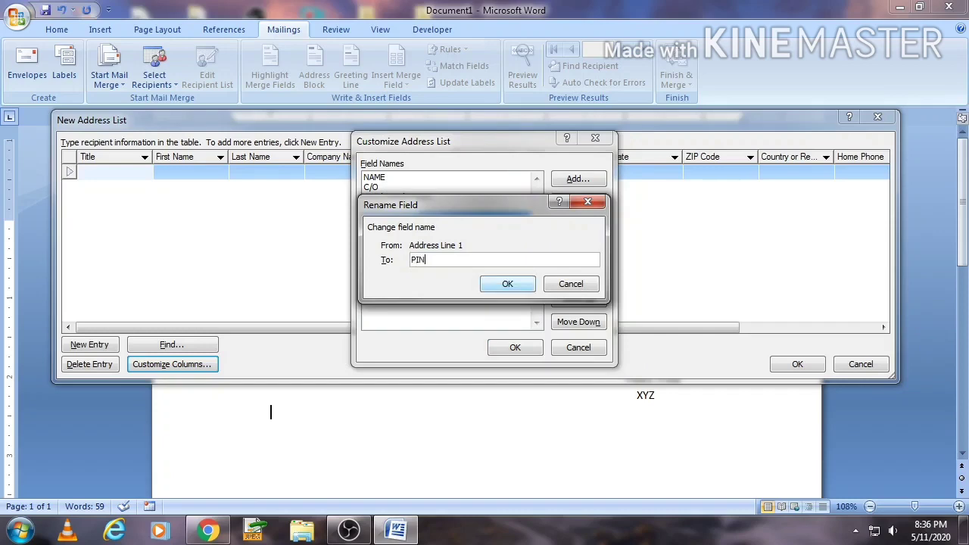
pyautogui.click(507, 284)
# - Rename Address Line 2 to DIST and City to PHONE NO
pyautogui.click(409, 227)
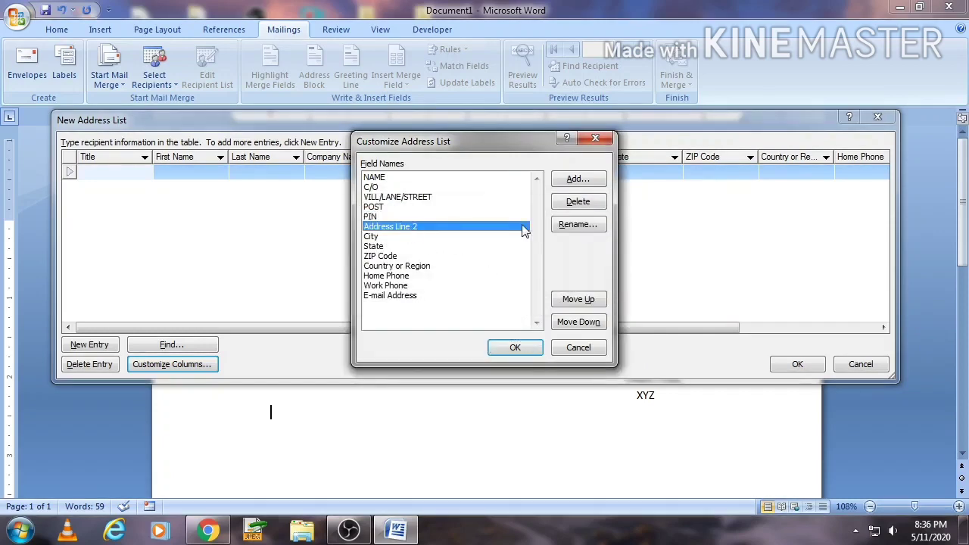
pyautogui.click(598, 228)
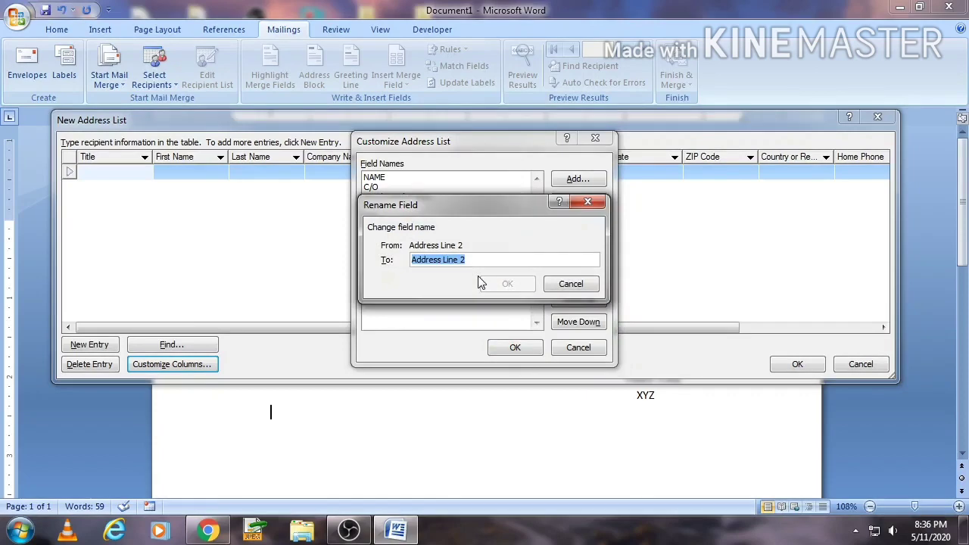
pyautogui.write('DIST')
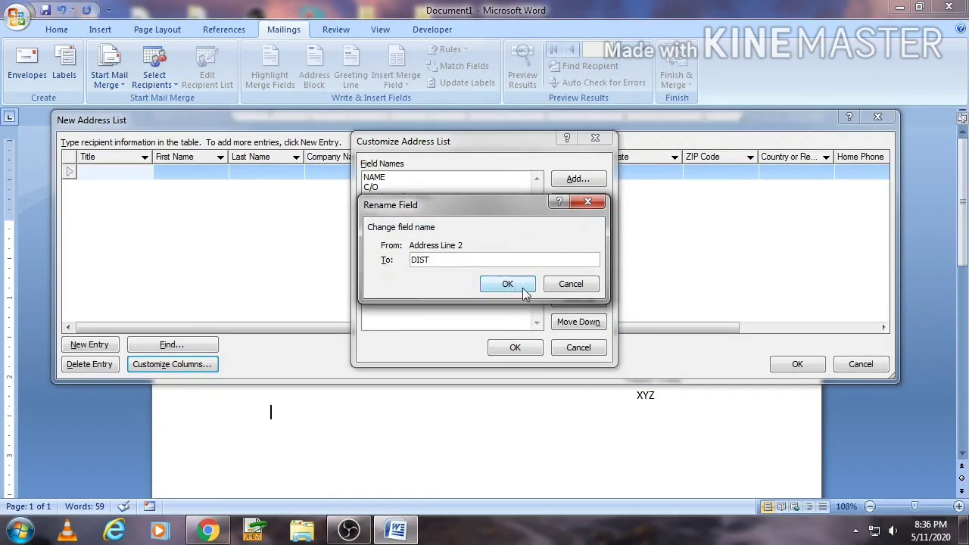
pyautogui.click(524, 289)
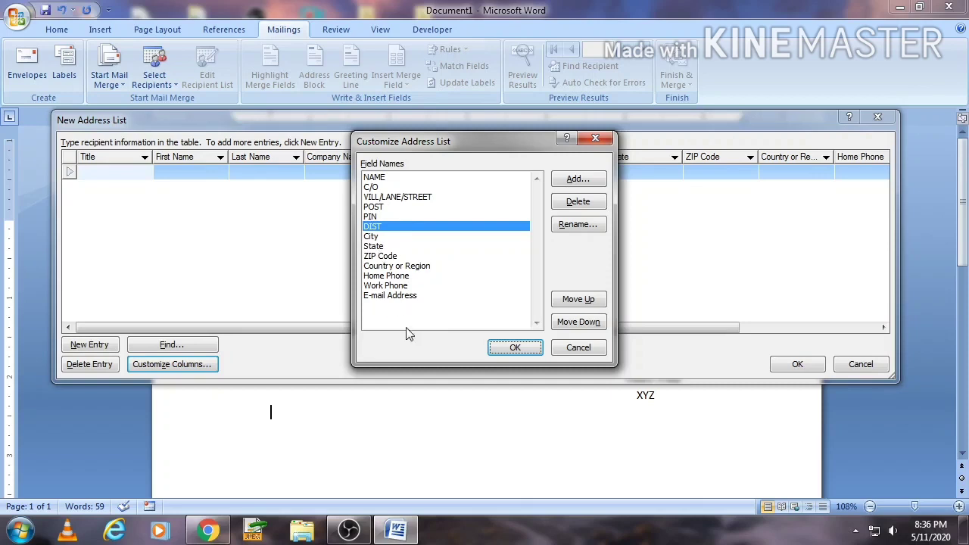
pyautogui.click(377, 237)
pyautogui.click(578, 224)
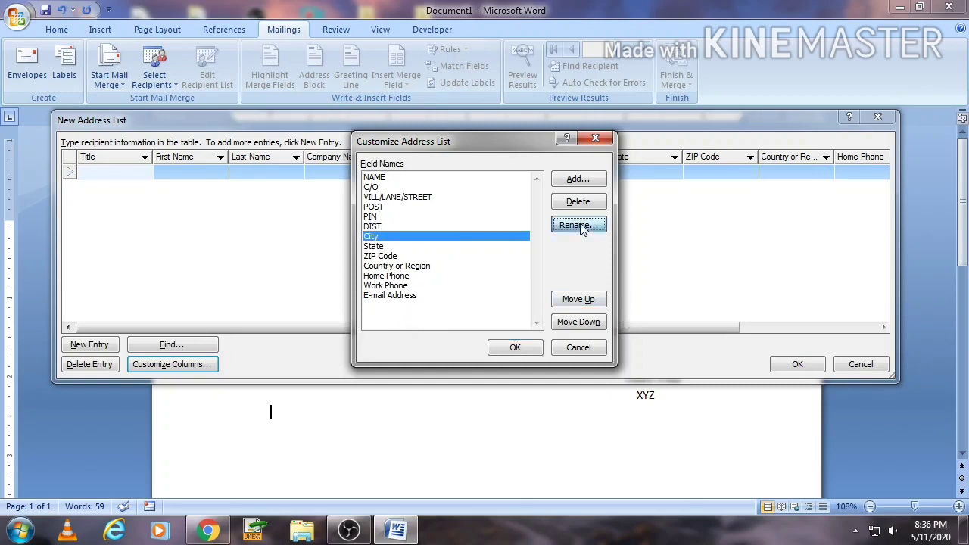
pyautogui.write('PHO')
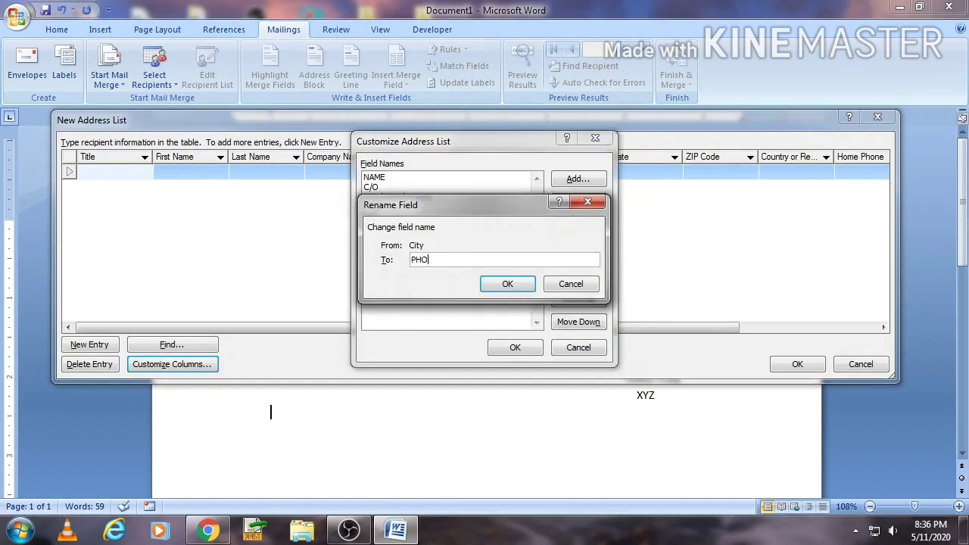
pyautogui.write('NE NO')
pyautogui.click(504, 284)
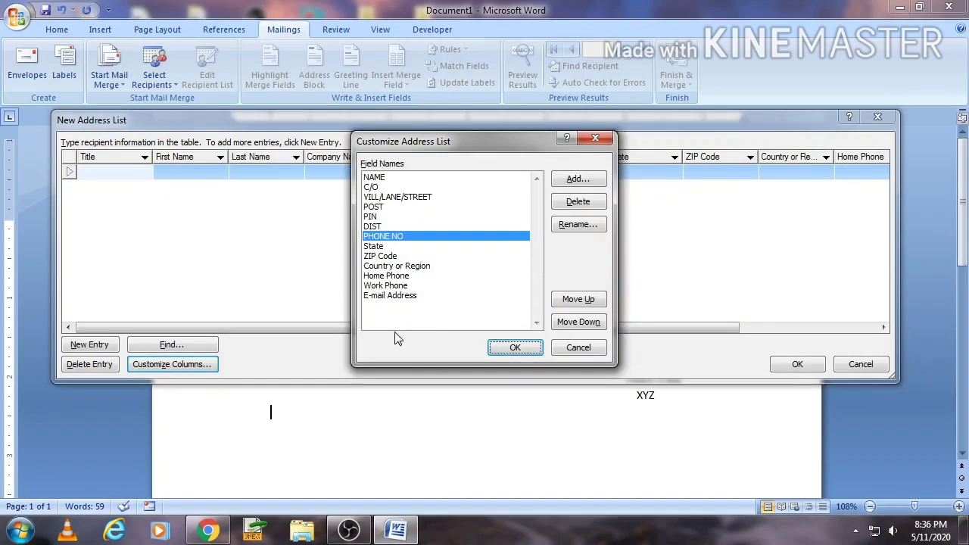
# - Delete the E-mail Address, Work Phone, Home Phone, Country or Region and ZIP Code fields, then confirm
pyautogui.click(400, 297)
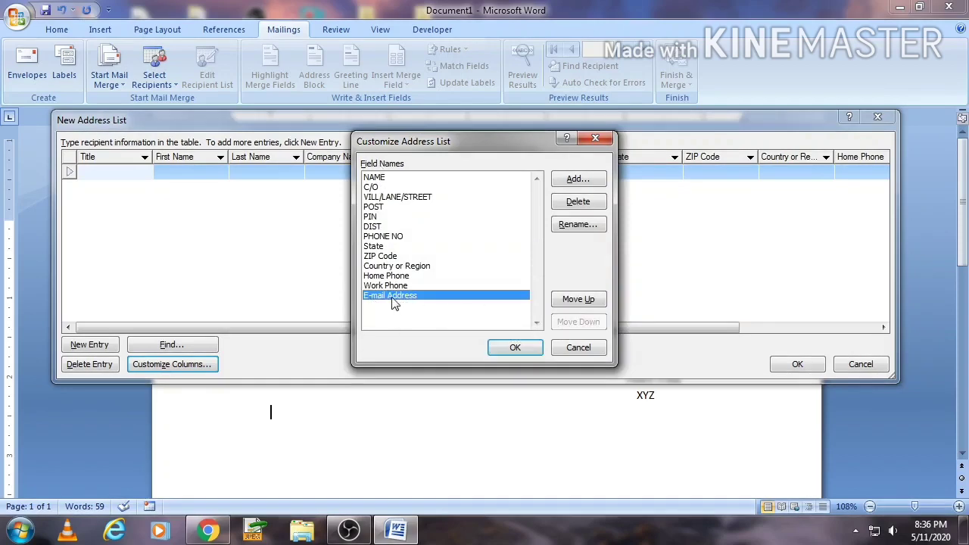
pyautogui.click(583, 203)
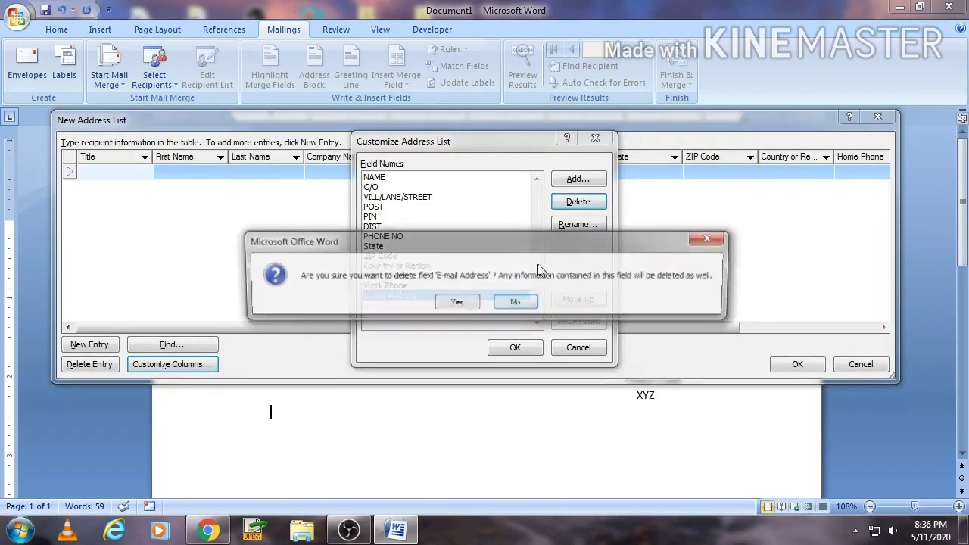
pyautogui.click(455, 301)
pyautogui.click(572, 211)
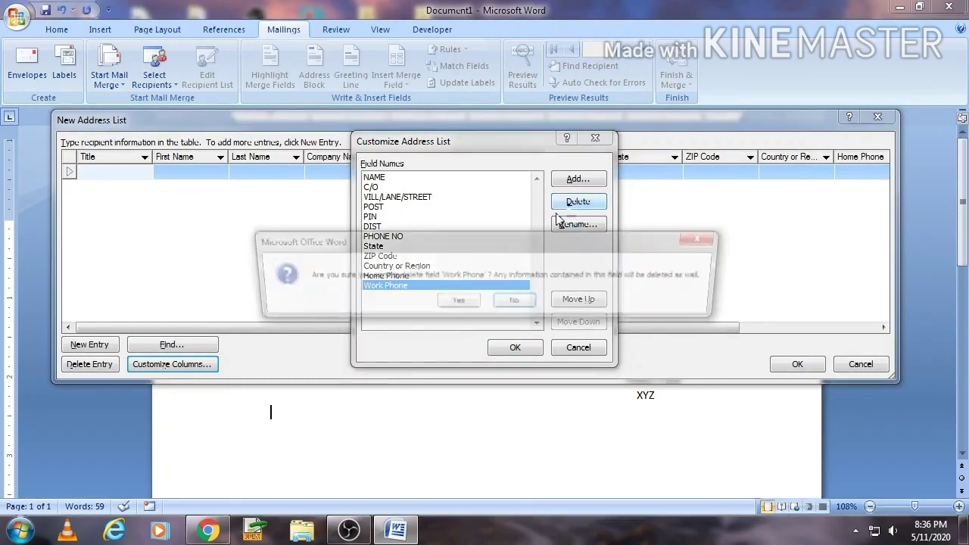
pyautogui.click(454, 301)
pyautogui.click(575, 203)
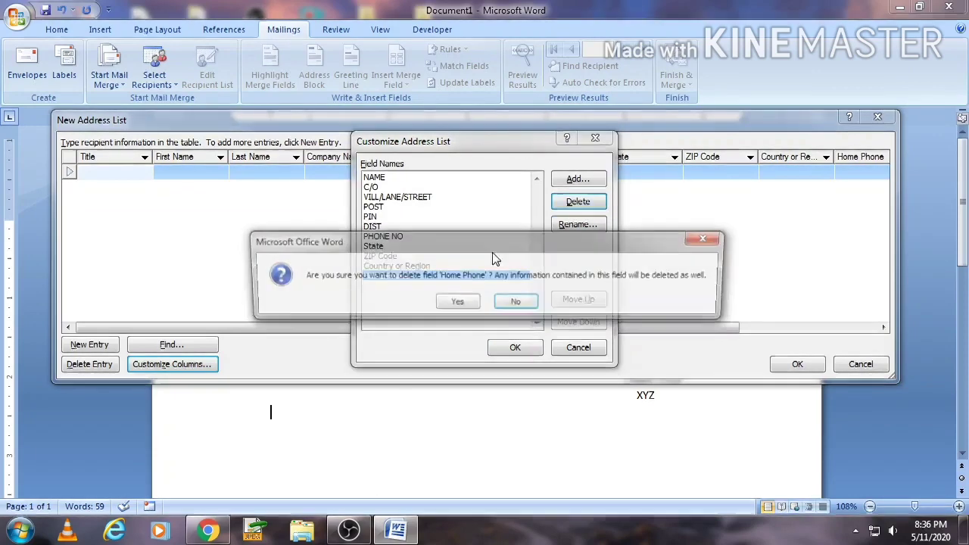
pyautogui.click(454, 302)
pyautogui.click(575, 203)
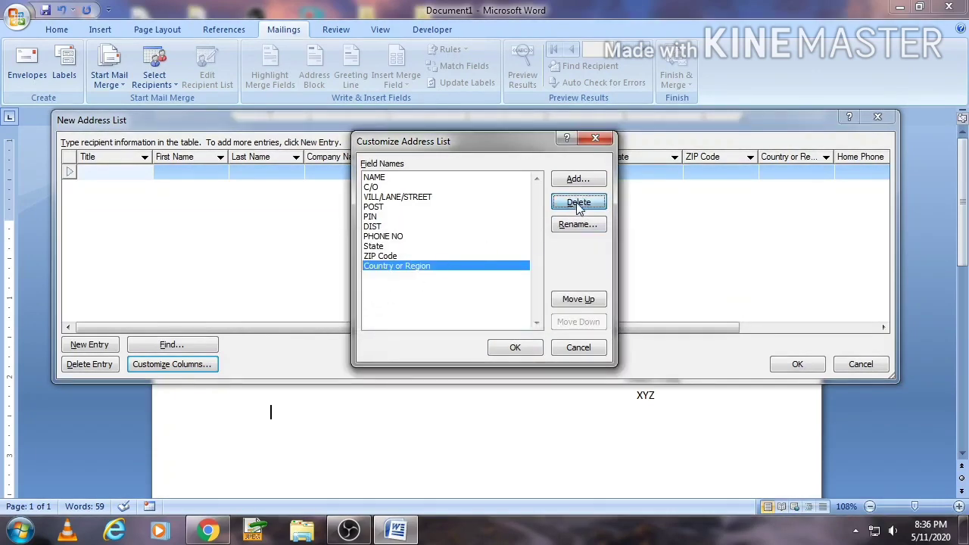
pyautogui.click(455, 301)
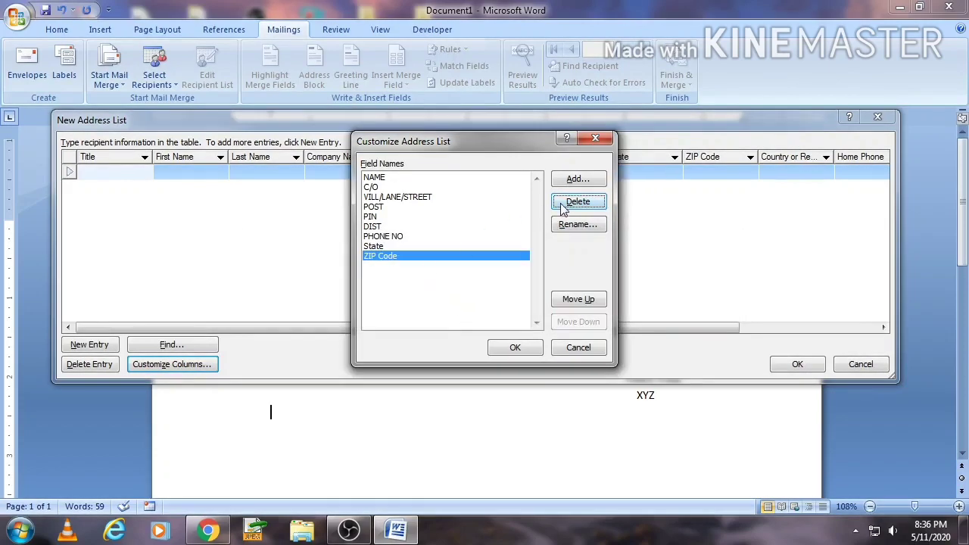
pyautogui.click(576, 203)
pyautogui.click(458, 304)
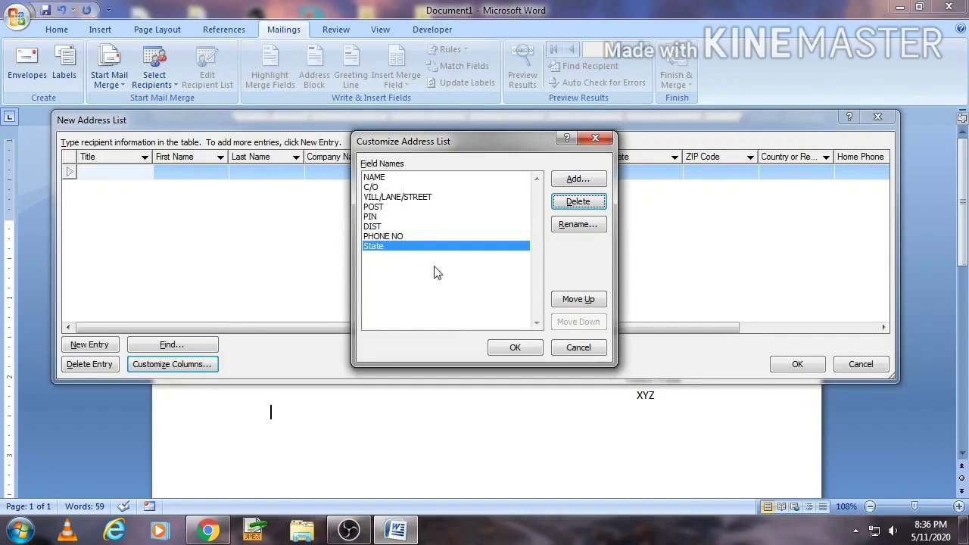
pyautogui.click(513, 347)
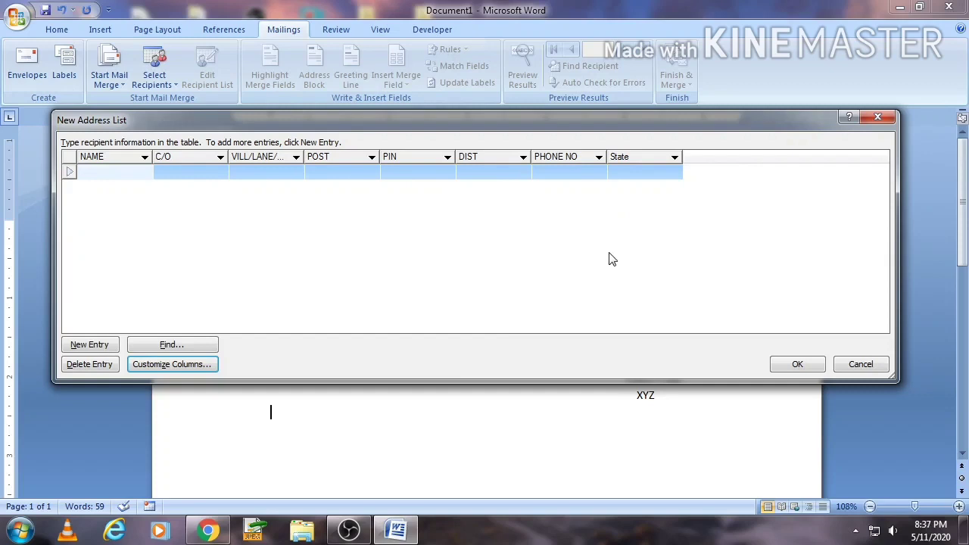
# - Enter the first recipient's name, care-of name, village and post office
pyautogui.press('Tab')
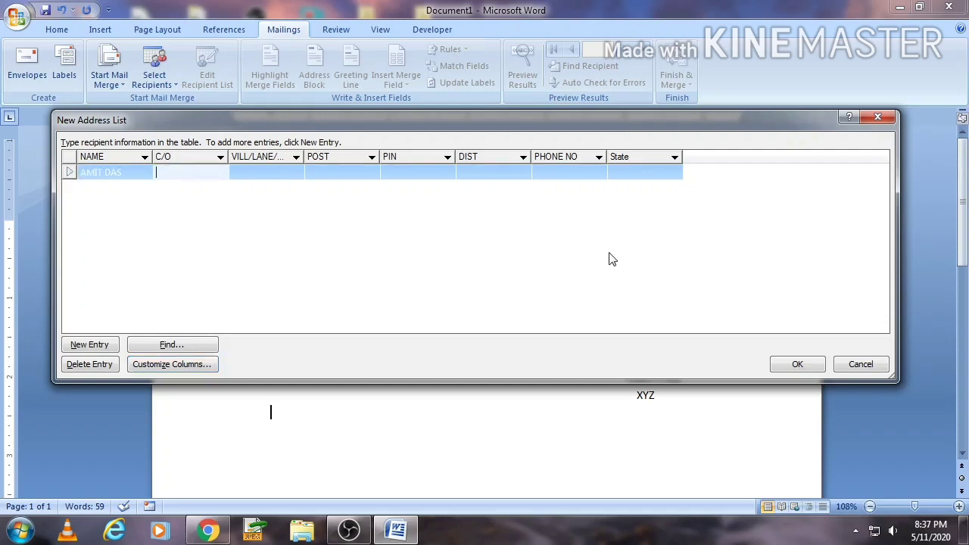
pyautogui.press('Tab')
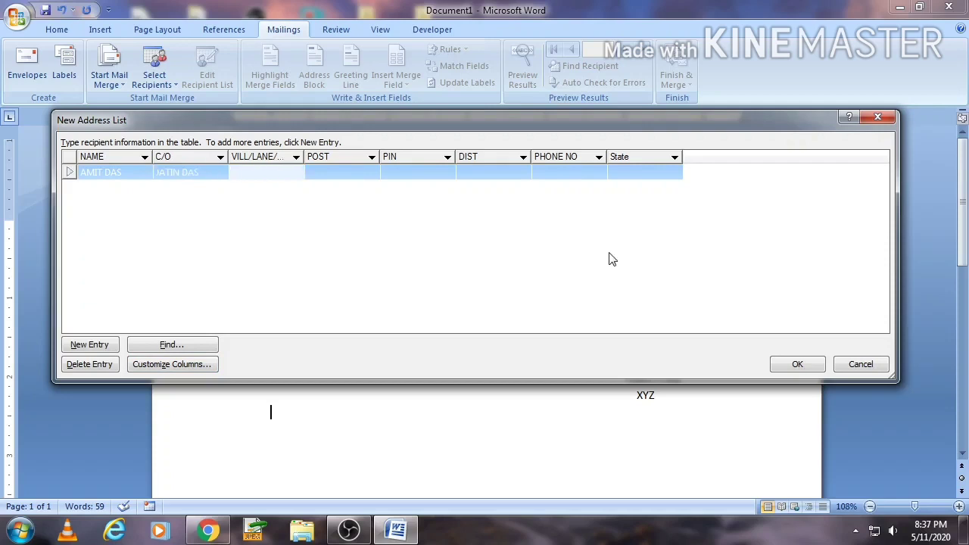
pyautogui.write('GAZOLE')
pyautogui.press('Tab')
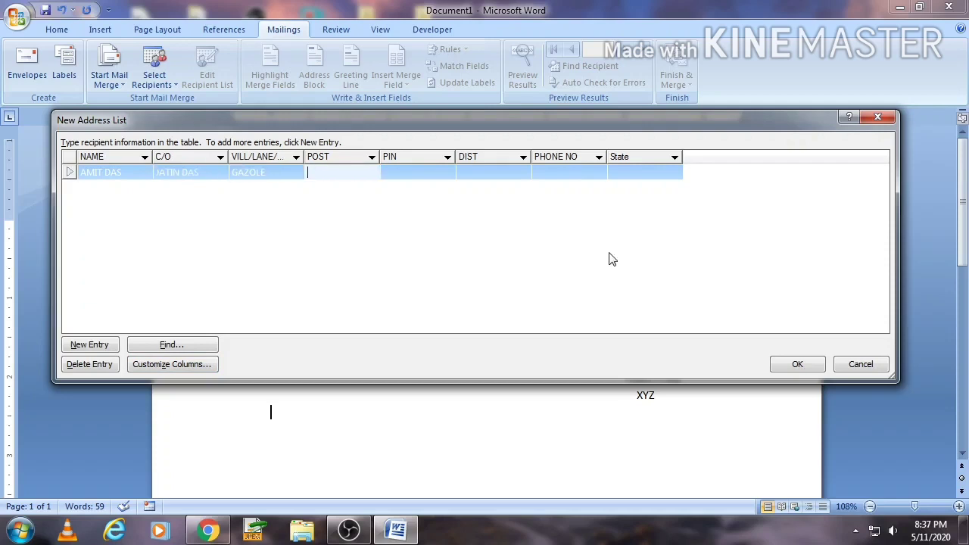
pyautogui.write('GAZ')
pyautogui.write('OLE')
pyautogui.press('Tab')
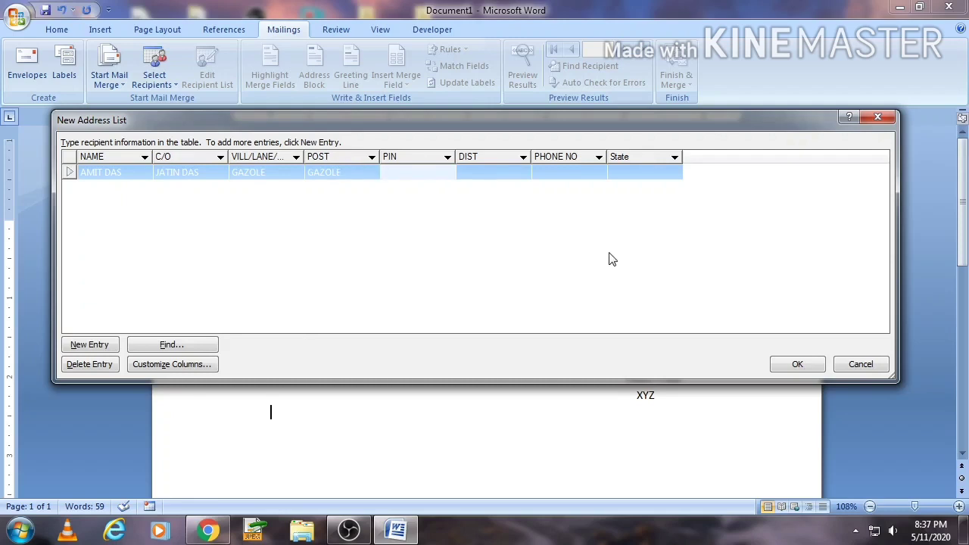
# - Enter the first recipient's PIN, district, phone number and state, starting a new entry
pyautogui.write('7321')
pyautogui.write('24')
pyautogui.press('Tab')
pyautogui.write('MALDA')
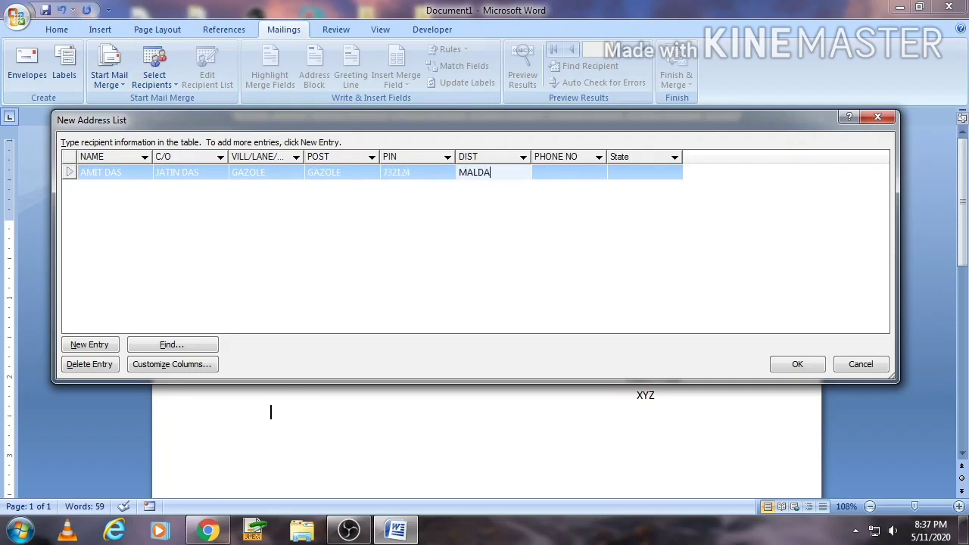
pyautogui.press('Tab')
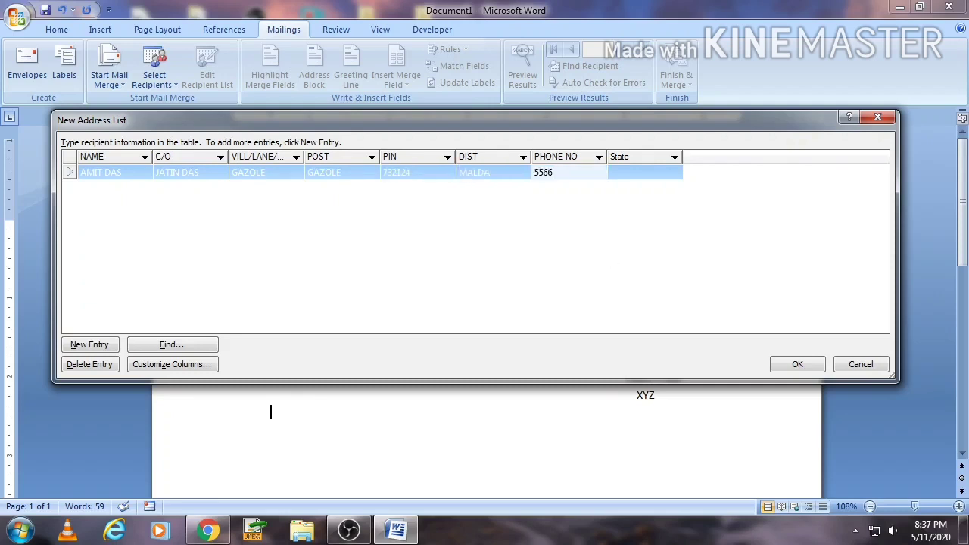
pyautogui.press('Tab')
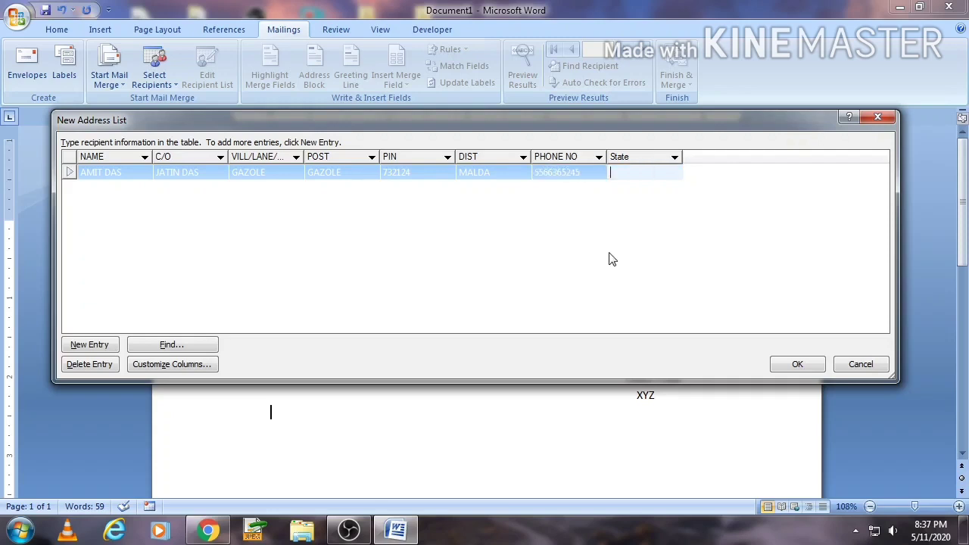
pyautogui.write('W.B')
pyautogui.press('Tab')
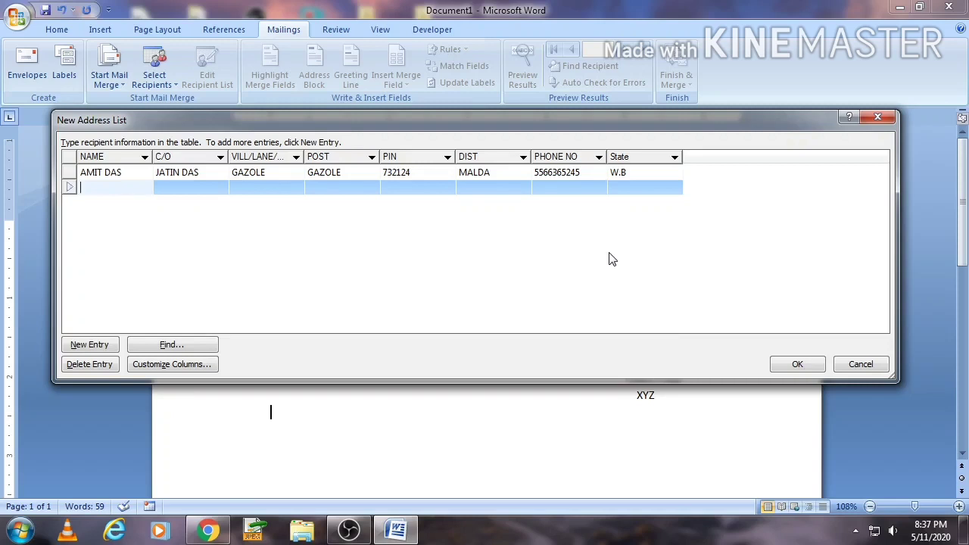
# - Enter the second recipient's name, care-of name, village and post office
pyautogui.press('Tab')
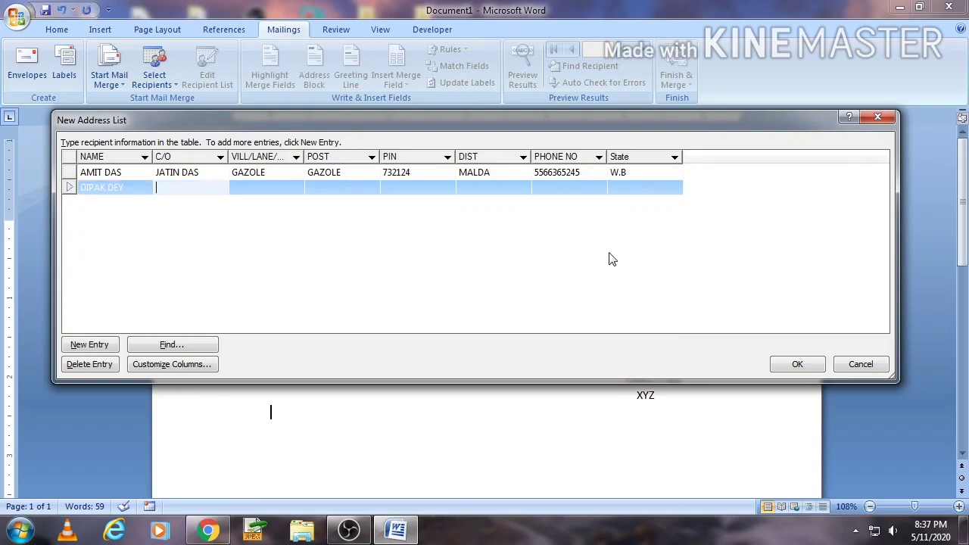
pyautogui.press('Tab')
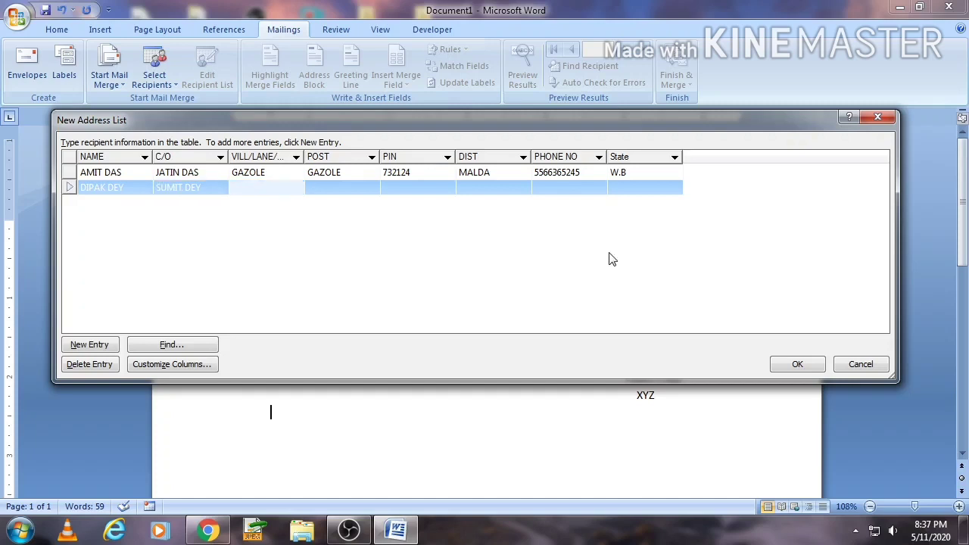
pyautogui.write('MALDA')
pyautogui.press('Tab')
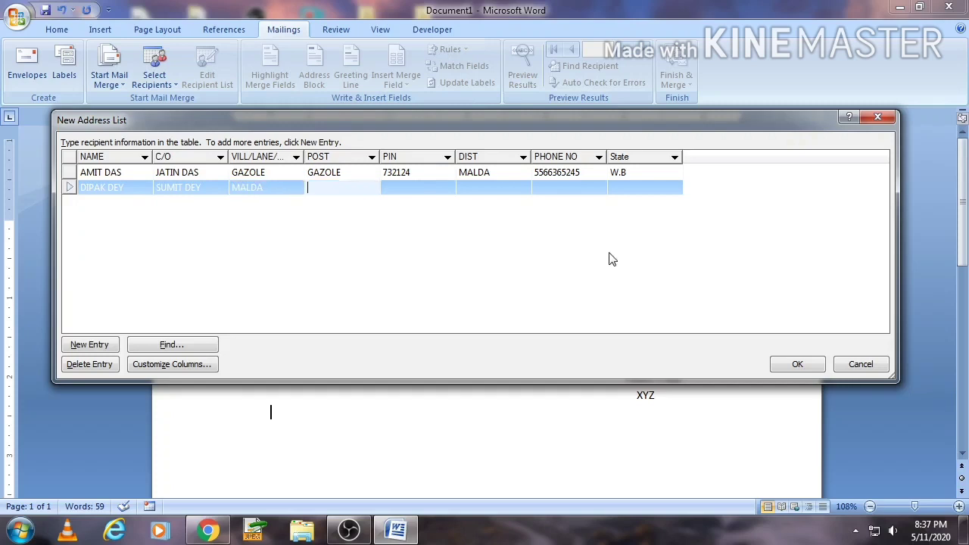
pyautogui.write('MALDA')
pyautogui.press('Tab')
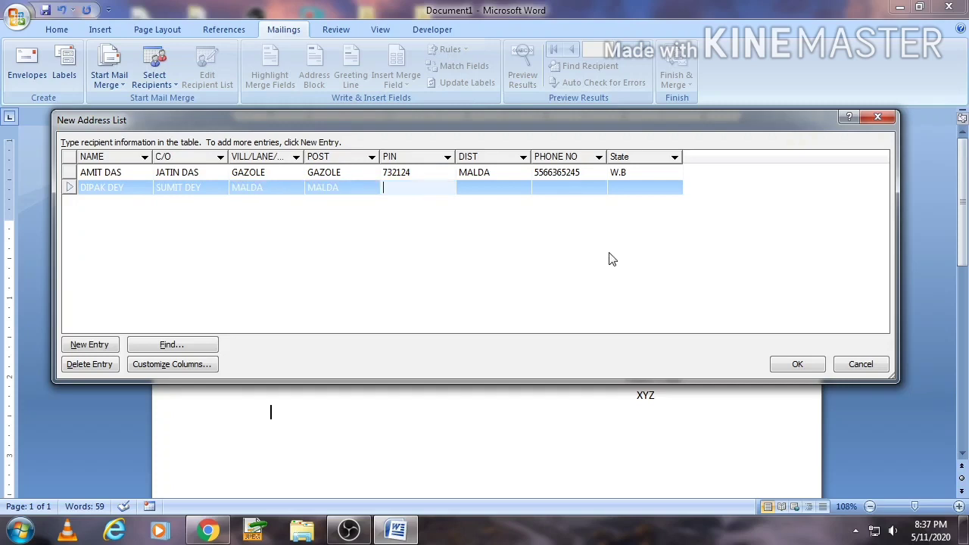
# - Enter the second recipient's PIN, district, phone number and state, starting a third entry
pyautogui.write('732101')
pyautogui.press('Tab')
pyautogui.write('MAL')
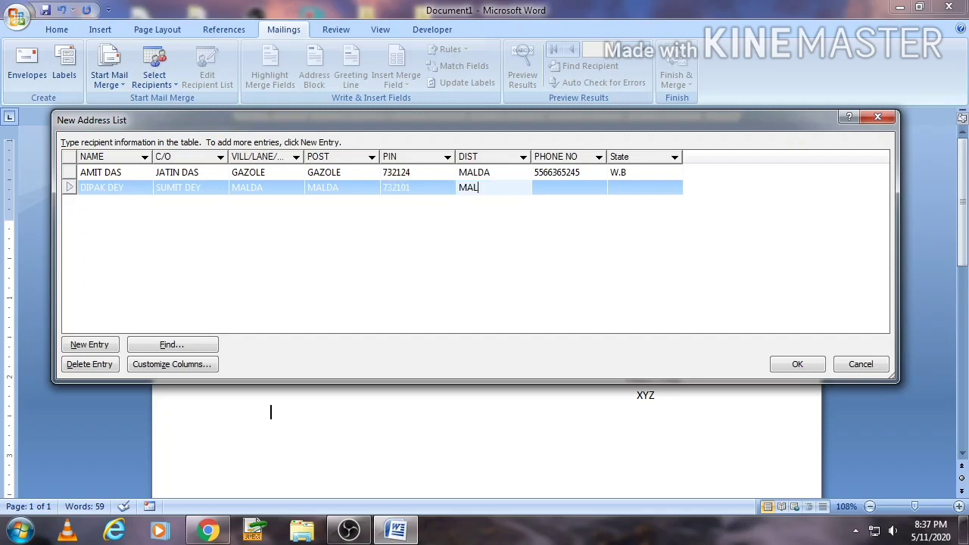
pyautogui.write('DA')
pyautogui.press('Tab')
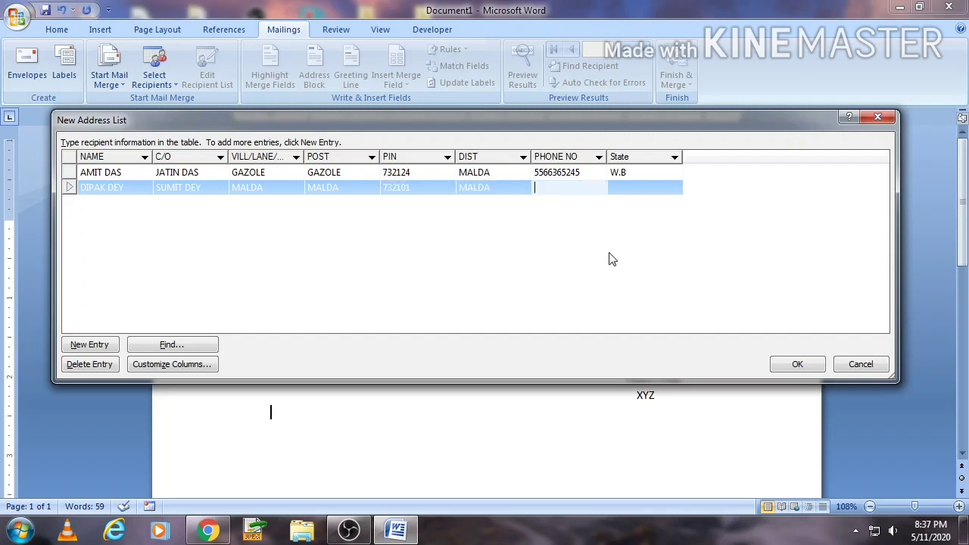
pyautogui.press('Tab')
pyautogui.write('W')
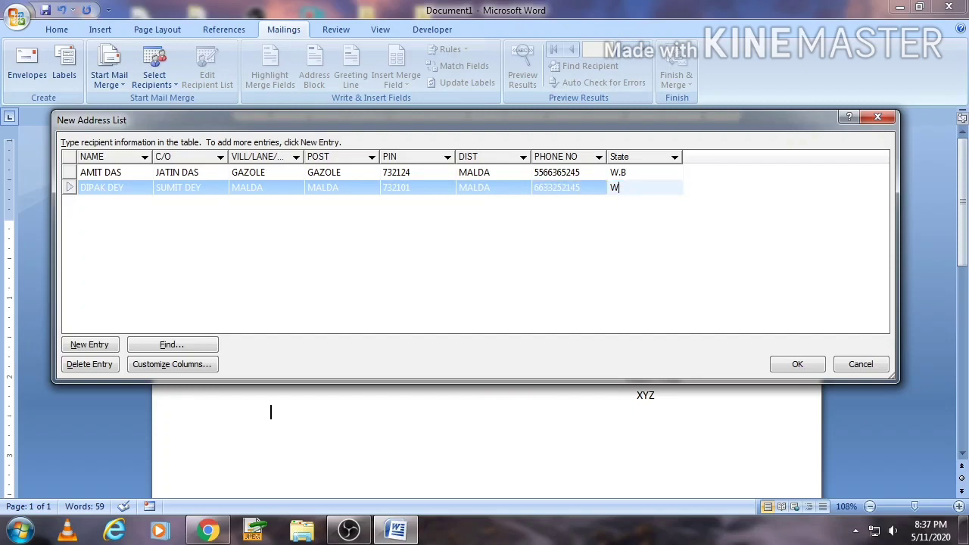
pyautogui.press('Tab')
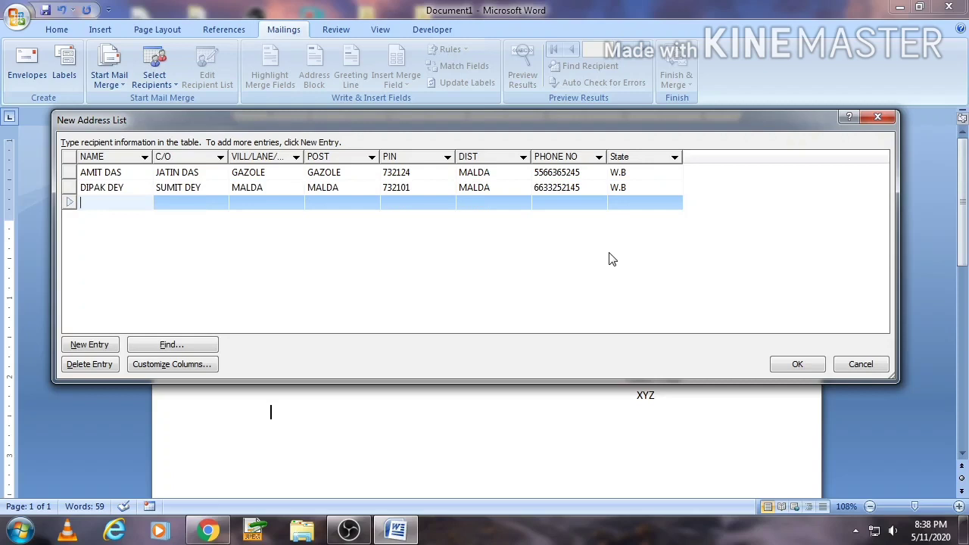
# - Enter the third recipient's name, care-of name, village and post office
pyautogui.press('Tab')
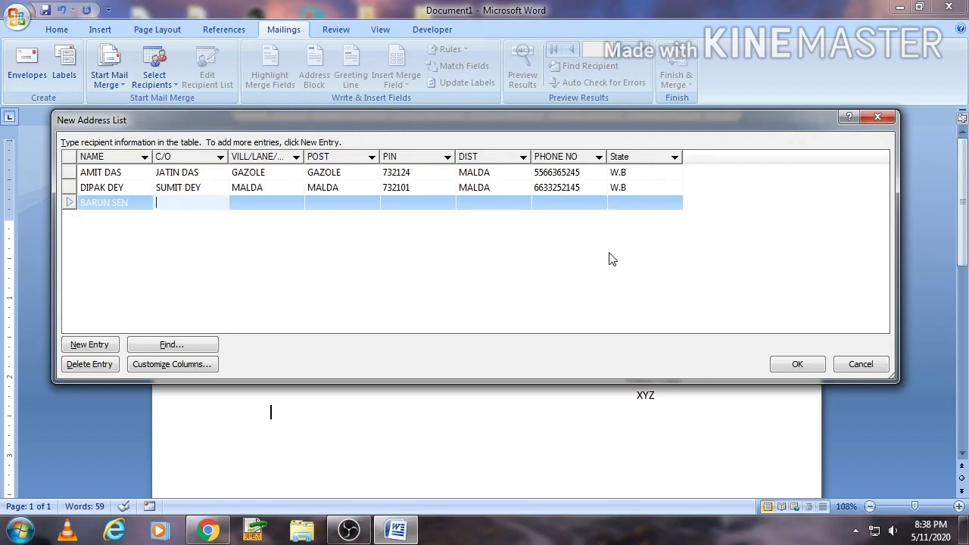
pyautogui.press('Tab')
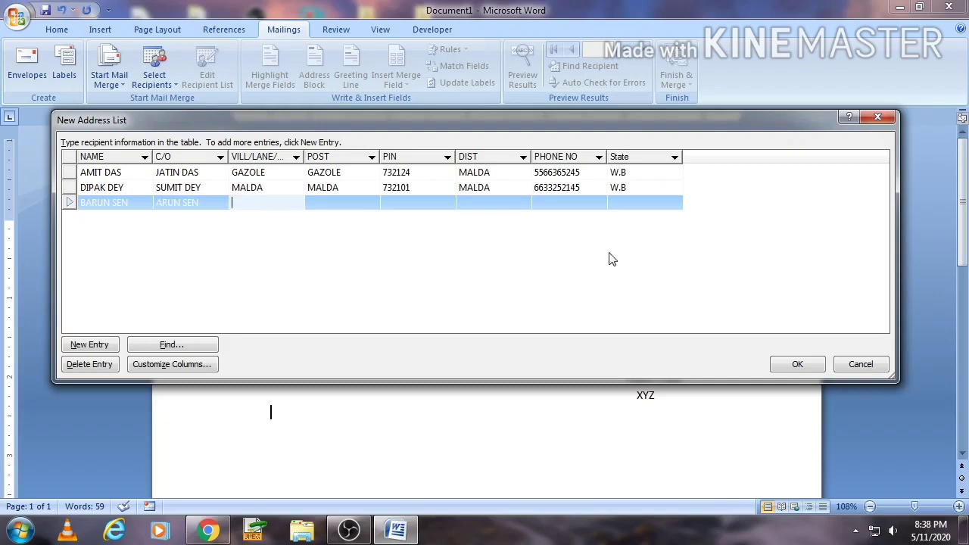
pyautogui.write('KALIACHA')
pyautogui.write('K')
pyautogui.press('Tab')
pyautogui.write('MAL')
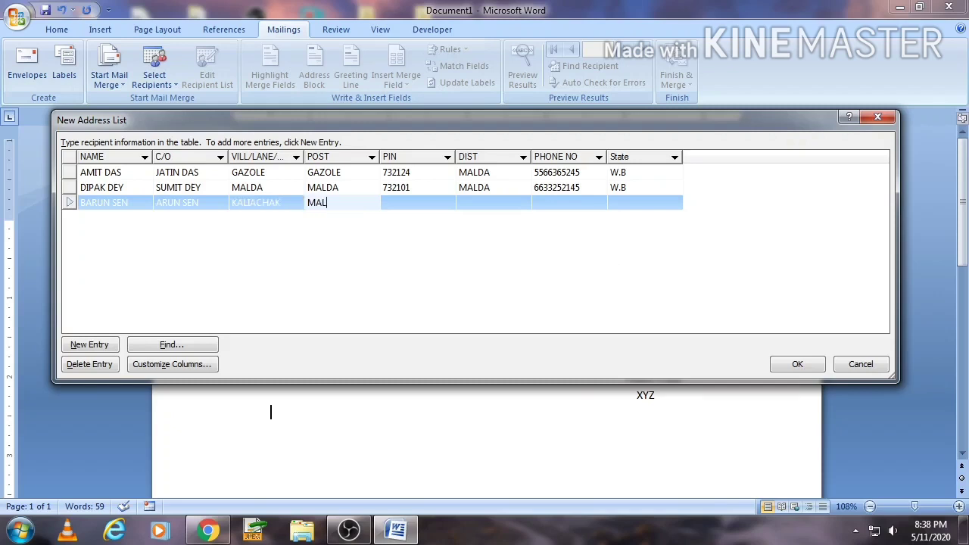
pyautogui.write('DA')
pyautogui.press('Tab')
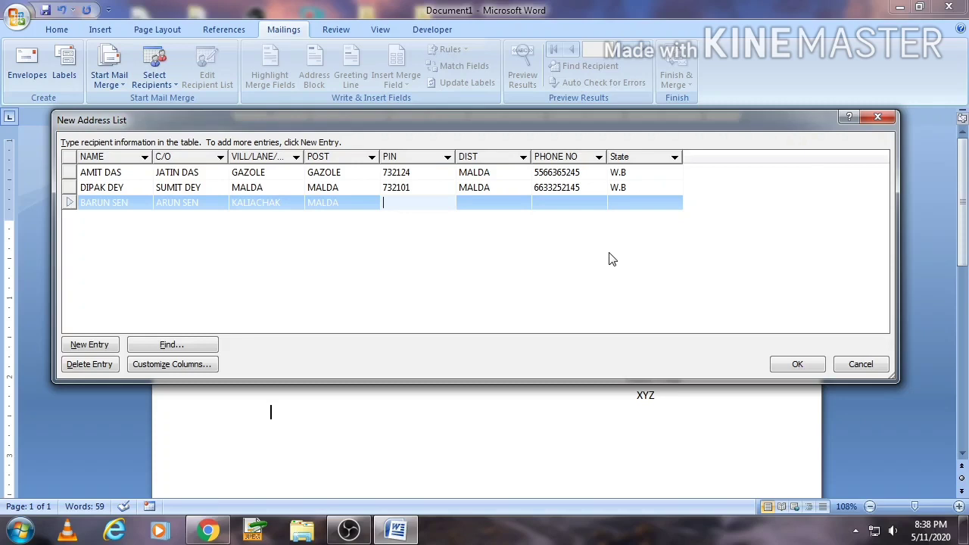
# - Correct the post office to match the village, then fill PIN, district, phone number and state
pyautogui.doubleClick(370, 206)
pyautogui.write('KALIAC')
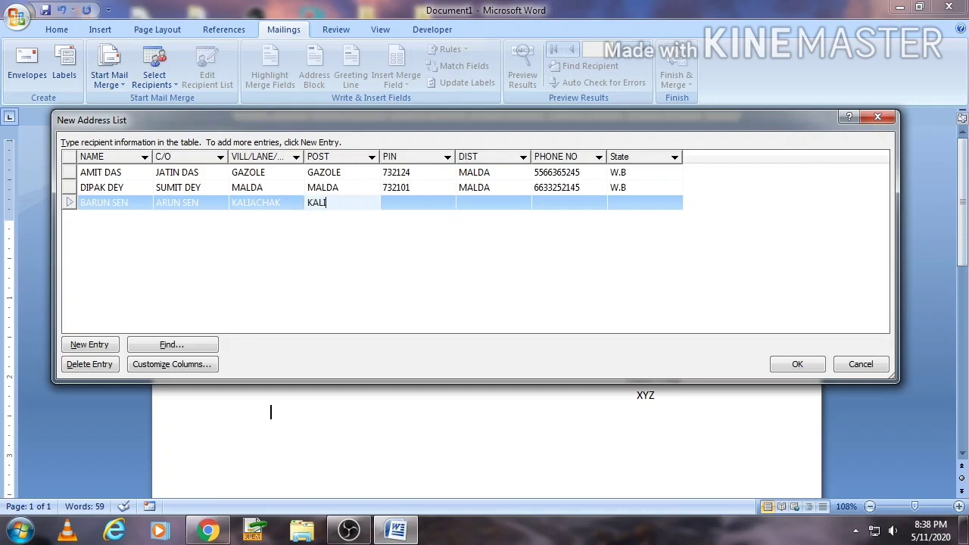
pyautogui.write('HAK')
pyautogui.press('Tab')
pyautogui.write('73')
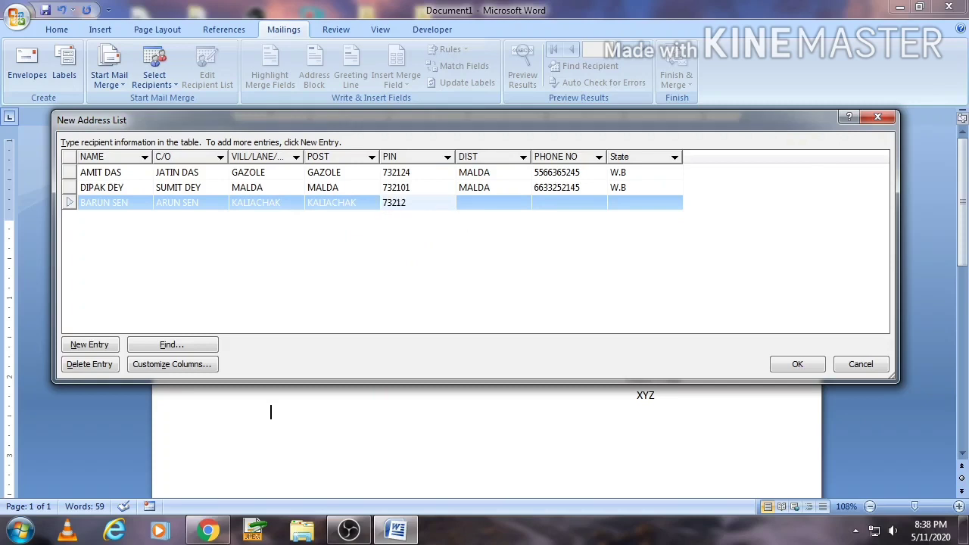
pyautogui.write('2')
pyautogui.press('Tab')
pyautogui.write('MALDA')
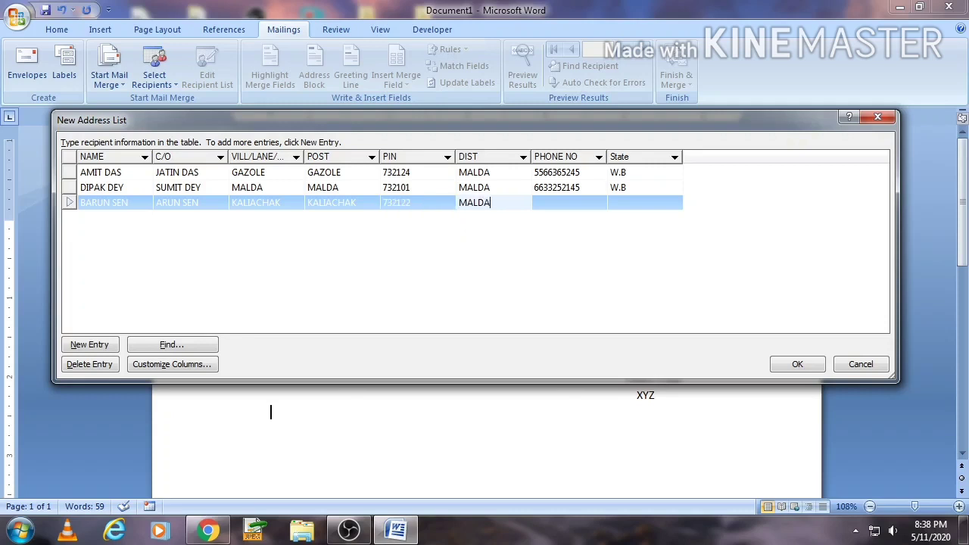
pyautogui.press('Tab')
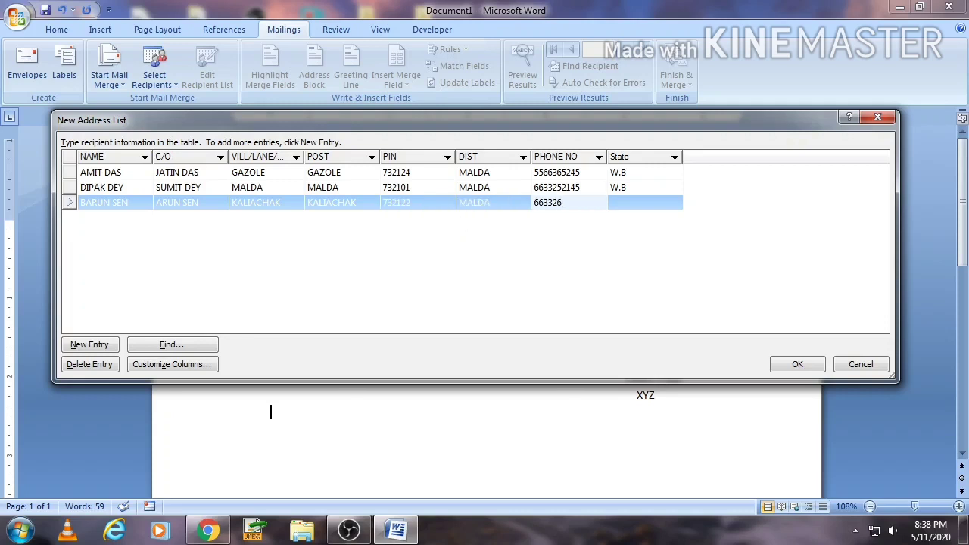
pyautogui.press('Tab')
pyautogui.write('W')
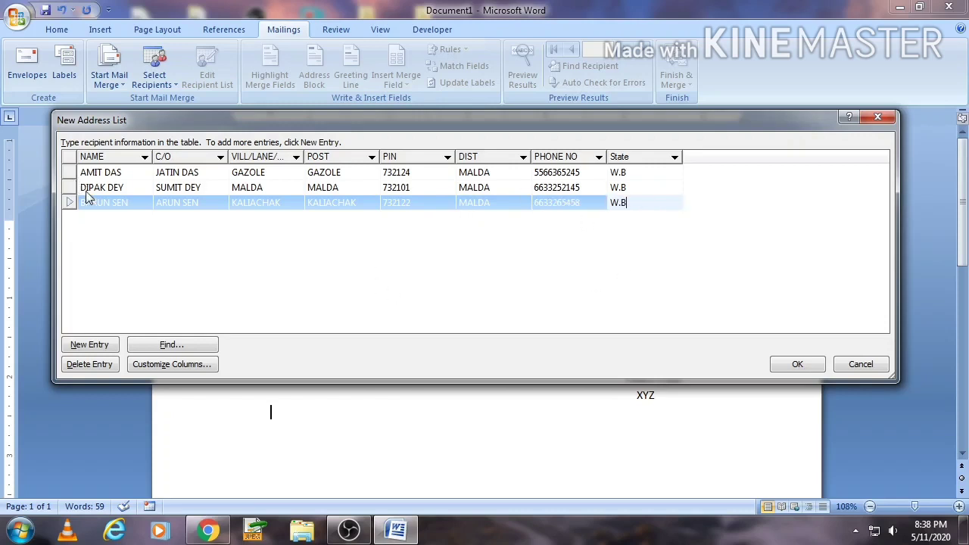
# - Save the recipient list as ADDRESS in My Data Sources
pyautogui.click(798, 364)
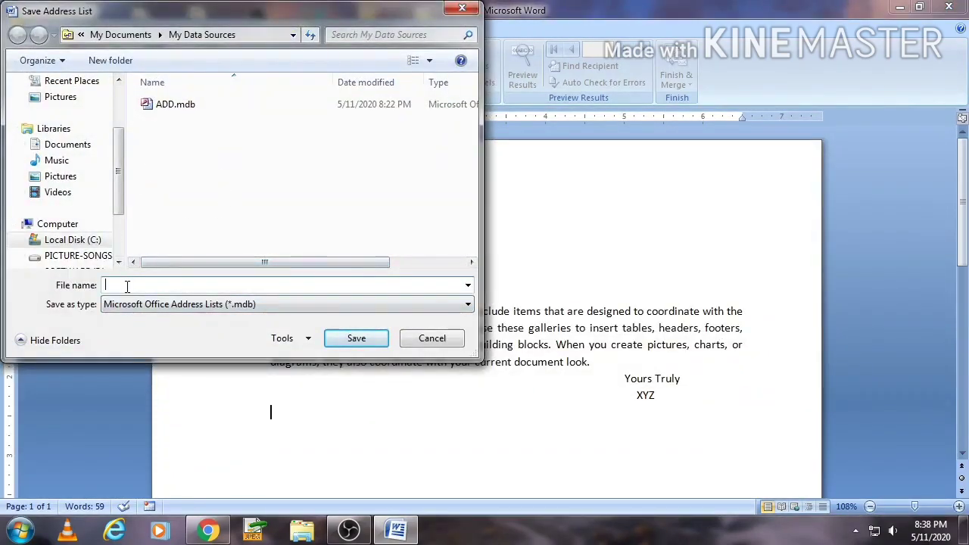
pyautogui.write('ADD')
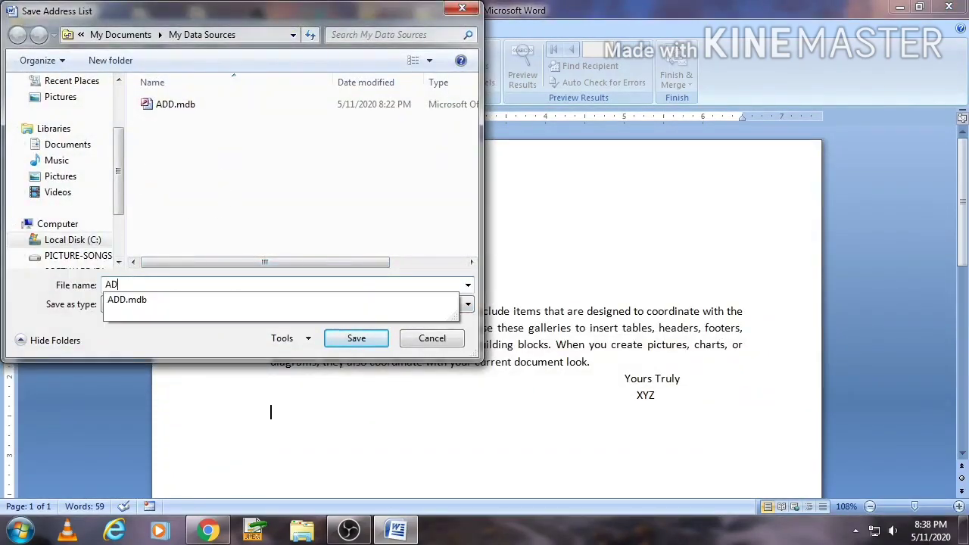
pyautogui.write('RESS')
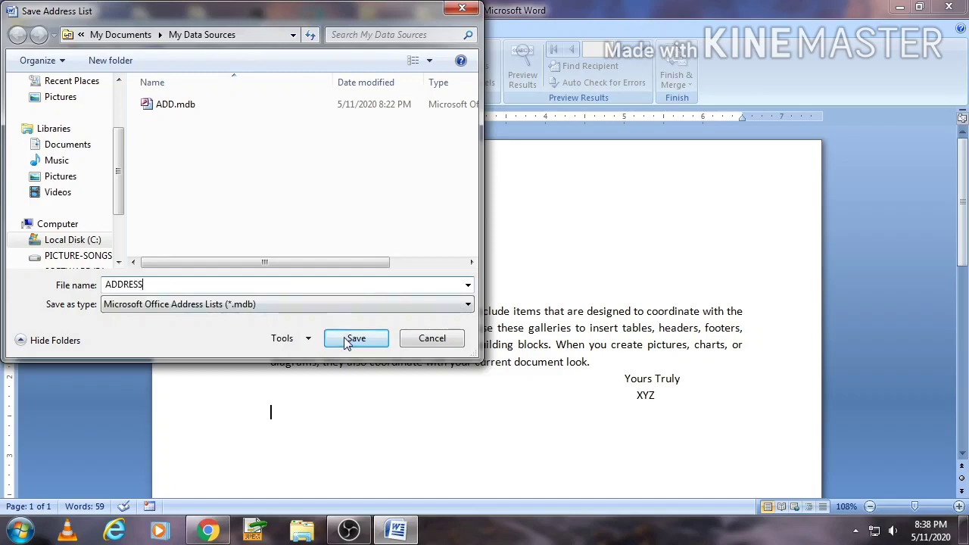
pyautogui.click(350, 340)
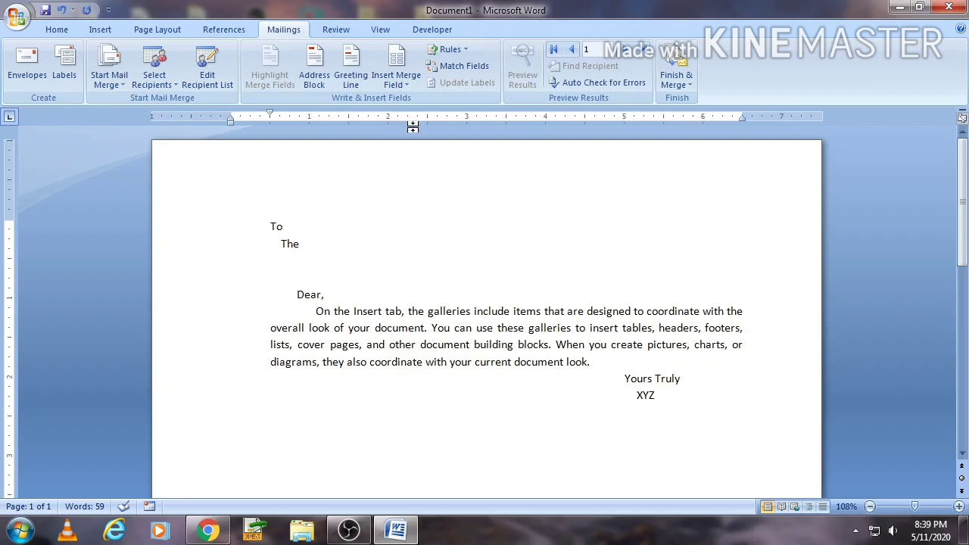
# - Insert the NAME, CO, VILLLANESTREET and POST merge fields on separate lines below "The"
pyautogui.click(410, 81)
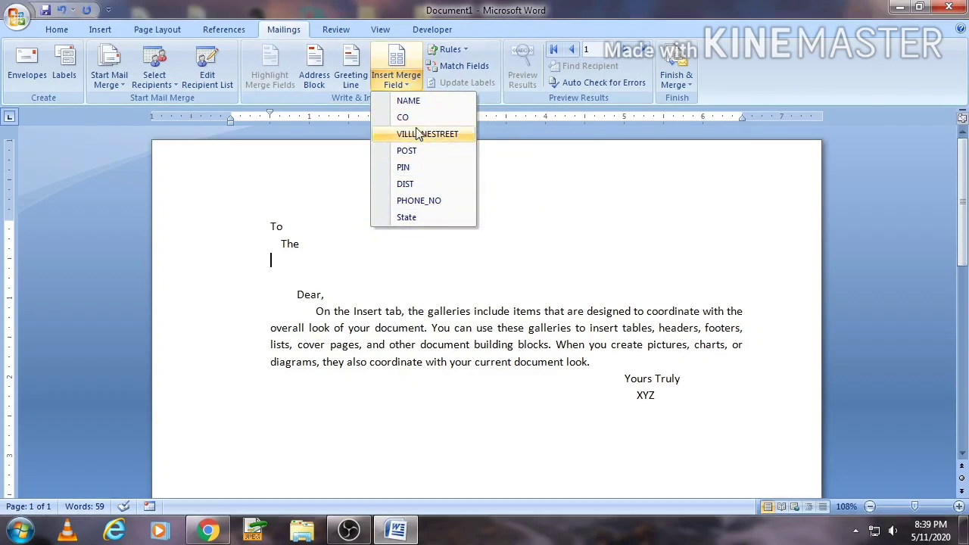
pyautogui.click(412, 101)
pyautogui.press('Down')
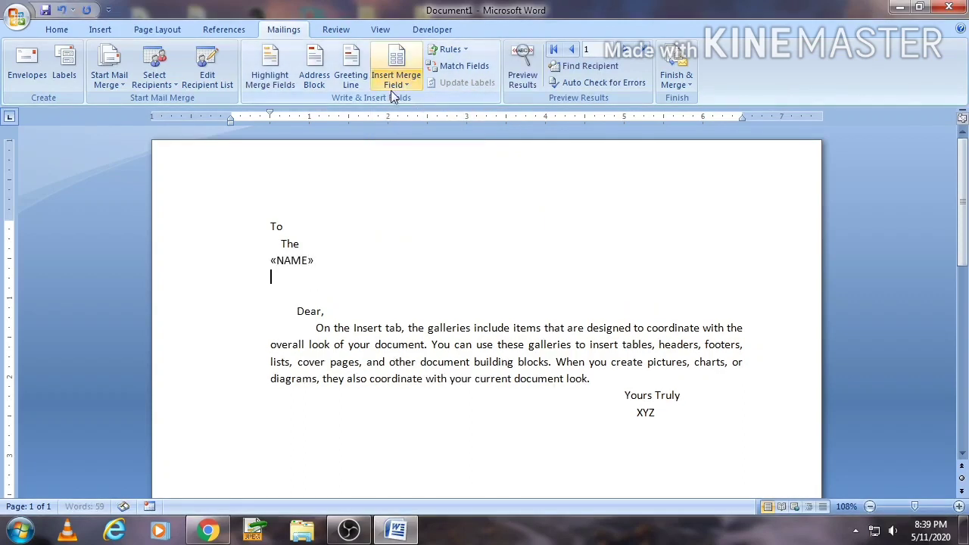
pyautogui.click(401, 83)
pyautogui.click(419, 121)
pyautogui.press('Return')
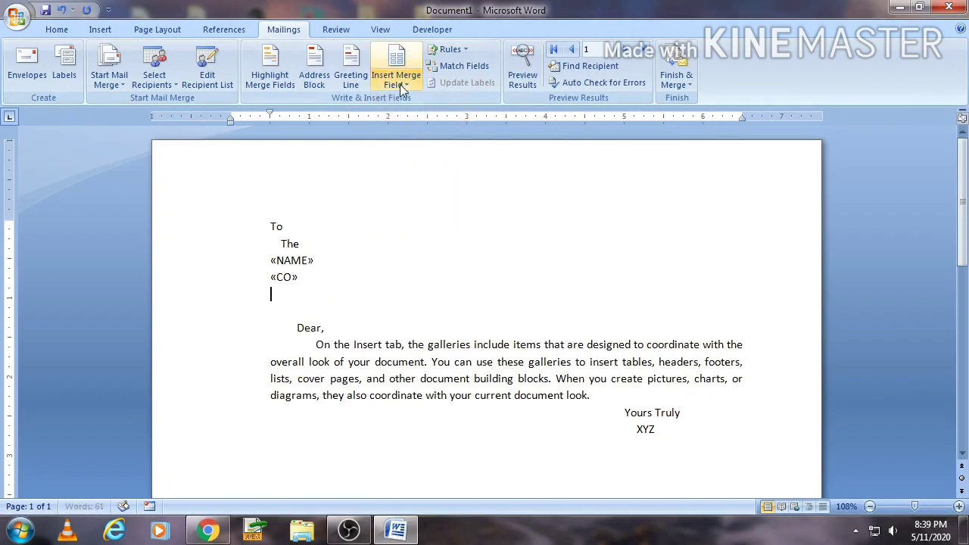
pyautogui.click(400, 84)
pyautogui.click(429, 135)
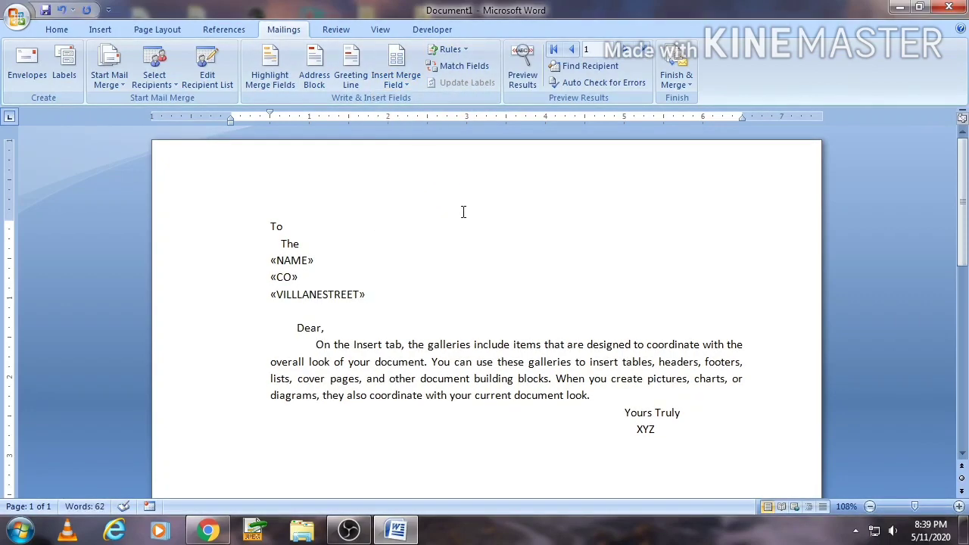
pyautogui.press('Return')
pyautogui.click(399, 84)
pyautogui.click(407, 150)
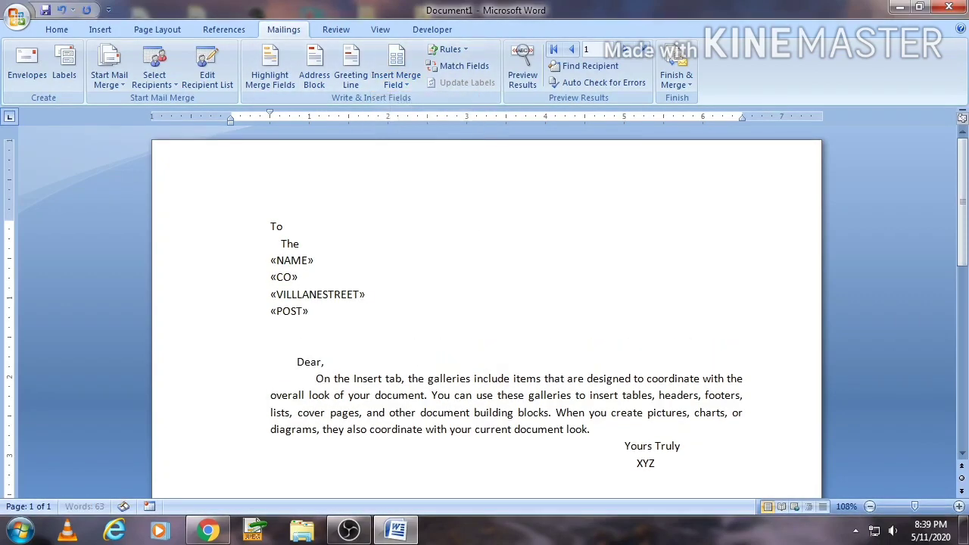
pyautogui.press('Return')
# - Add the PIN, DIST, PHONE_NO and State merge fields on their own lines beneath POST
pyautogui.click(402, 83)
pyautogui.click(425, 168)
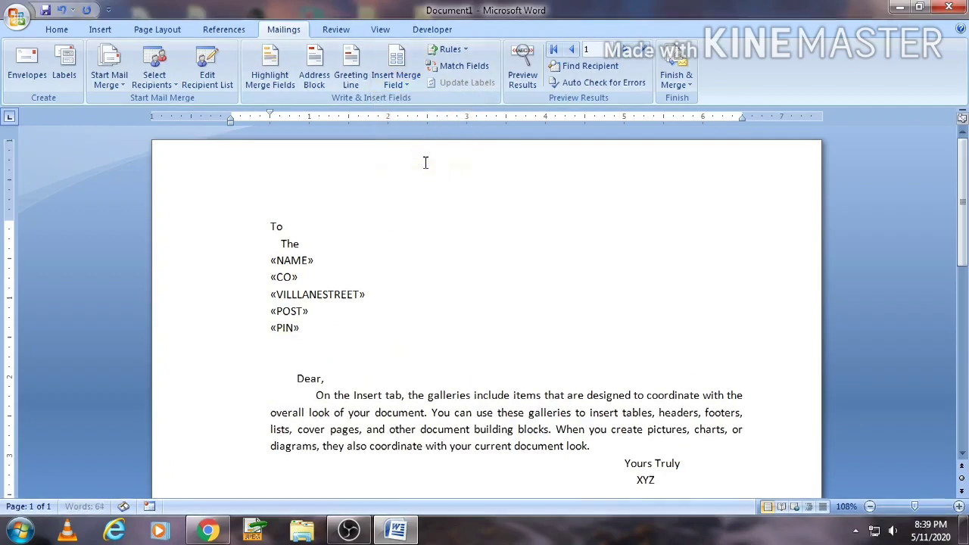
pyautogui.press('Return')
pyautogui.click(399, 85)
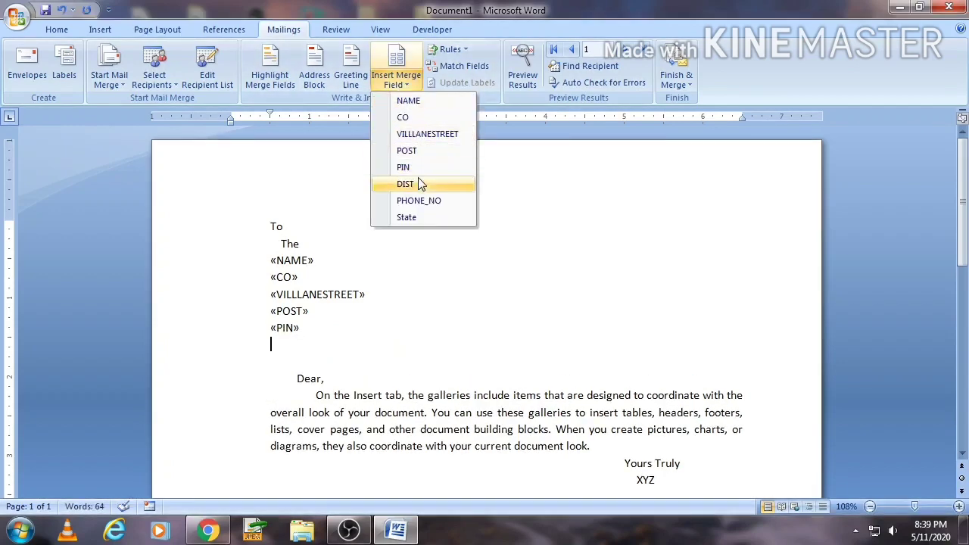
pyautogui.click(415, 184)
pyautogui.press('Return')
pyautogui.click(408, 85)
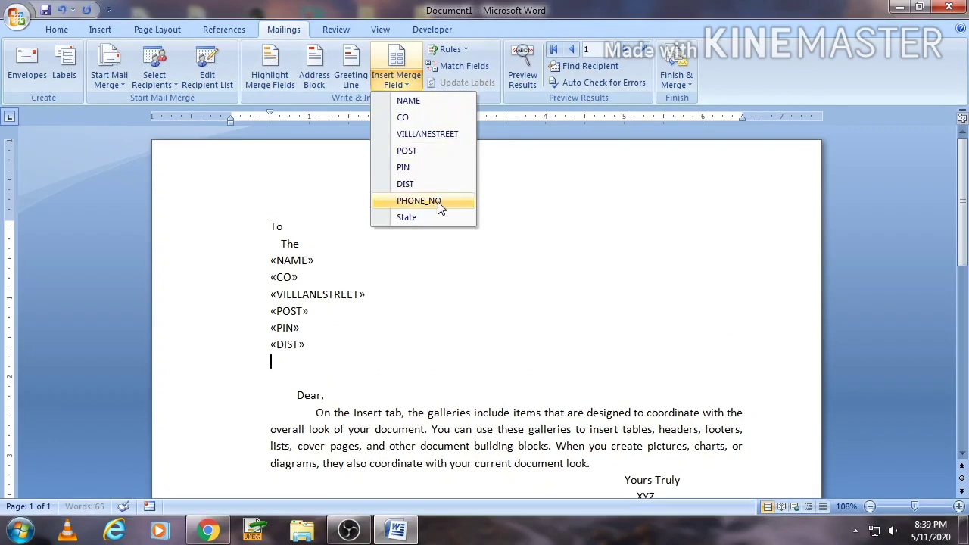
pyautogui.click(419, 201)
pyautogui.press('Return')
pyautogui.click(404, 84)
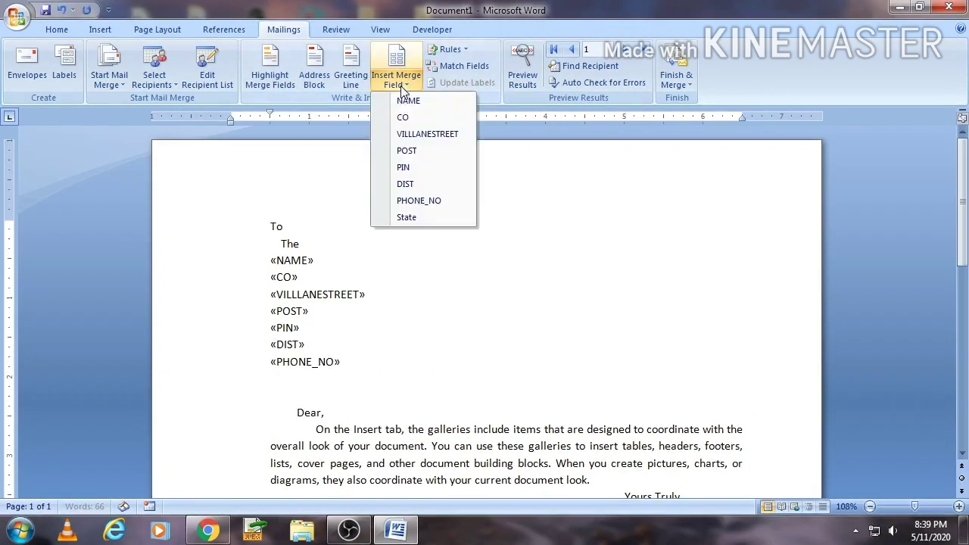
pyautogui.click(418, 216)
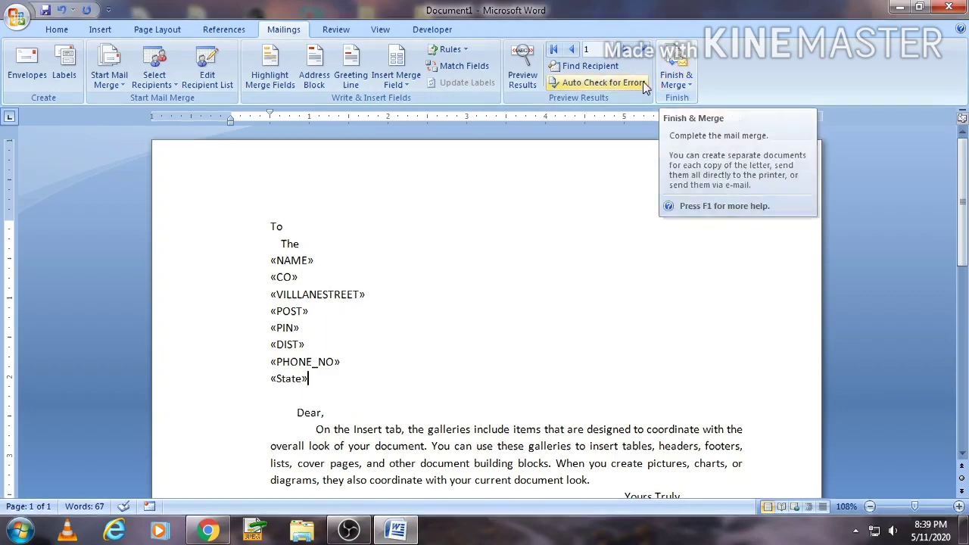
# - Finish the merge as individual documents with All records, producing the Letters1 document
pyautogui.click(686, 87)
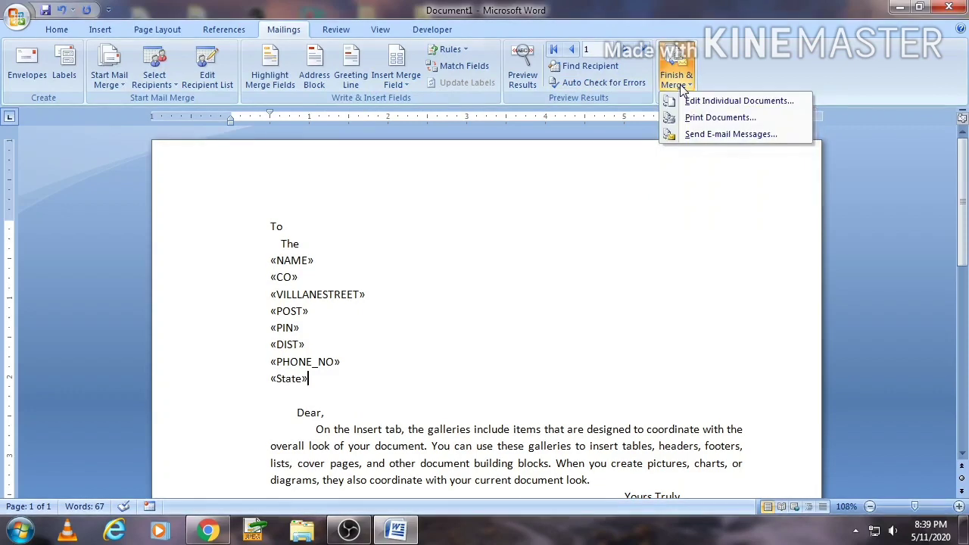
pyautogui.click(733, 107)
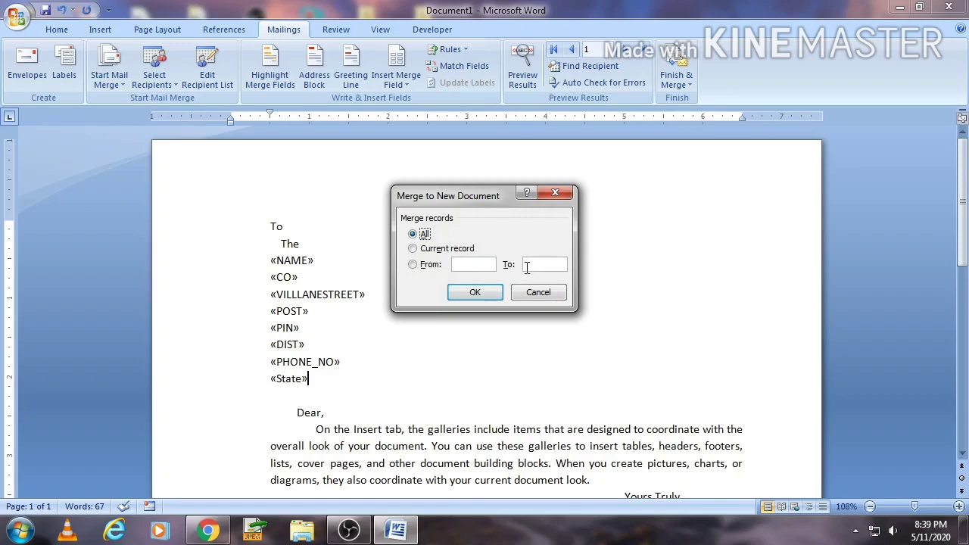
pyautogui.click(476, 295)
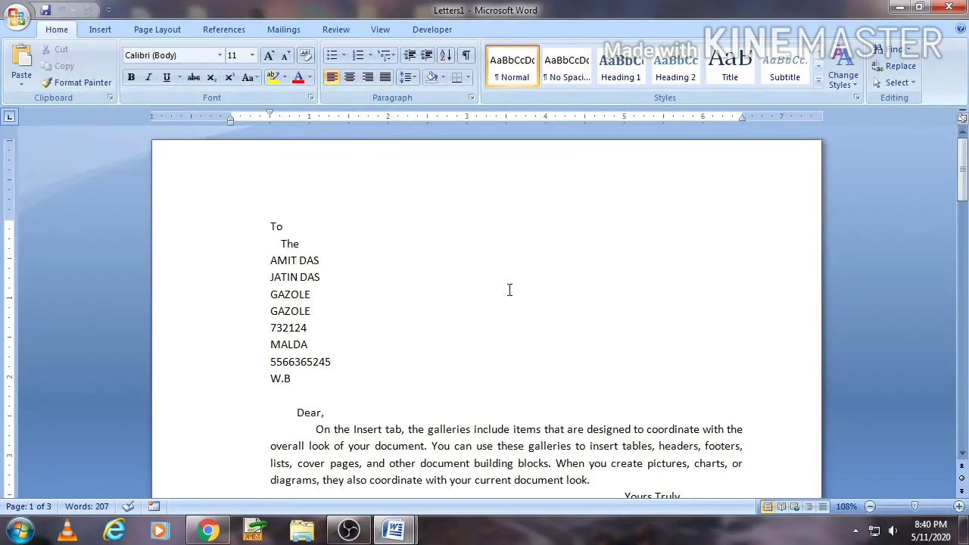
pyautogui.scroll(-1, 506, 295)
pyautogui.scroll(-2, 506, 295)
pyautogui.scroll(-5, 501, 301)
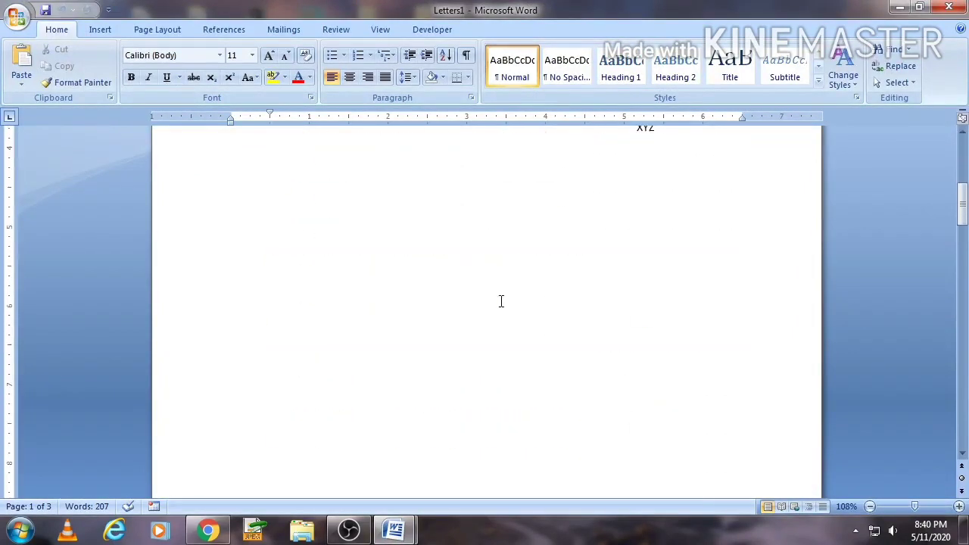
pyautogui.scroll(-5, 502, 302)
pyautogui.scroll(-3, 500, 303)
pyautogui.scroll(-3, 501, 303)
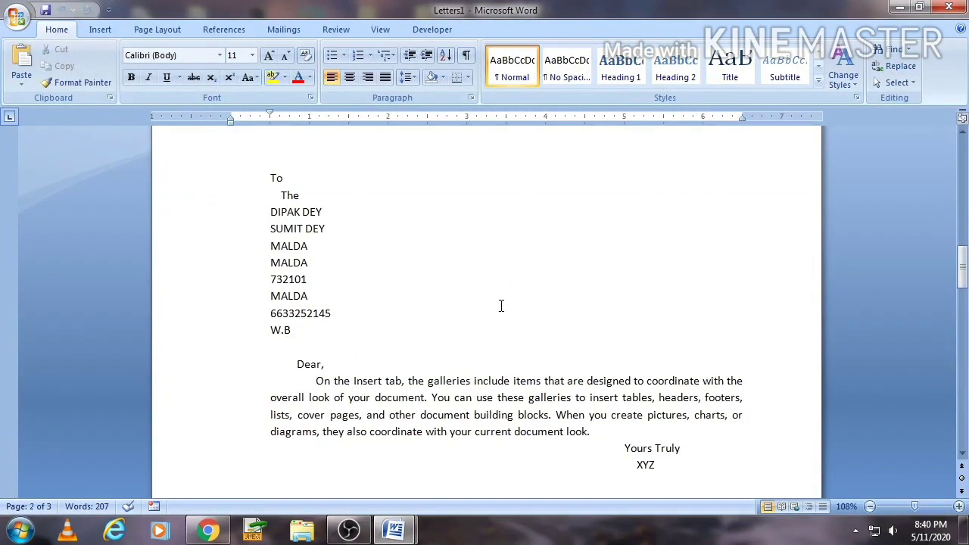
pyautogui.scroll(-4, 501, 305)
pyautogui.scroll(-4, 500, 305)
pyautogui.scroll(-4, 497, 301)
pyautogui.scroll(-4, 496, 299)
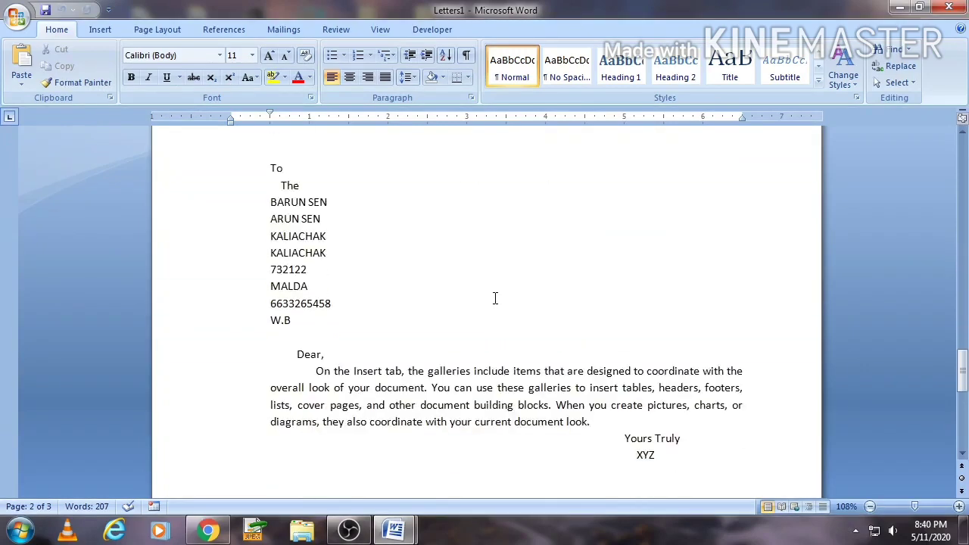
pyautogui.scroll(-6, 496, 298)
pyautogui.scroll(-4, 496, 299)
pyautogui.scroll(8, 494, 299)
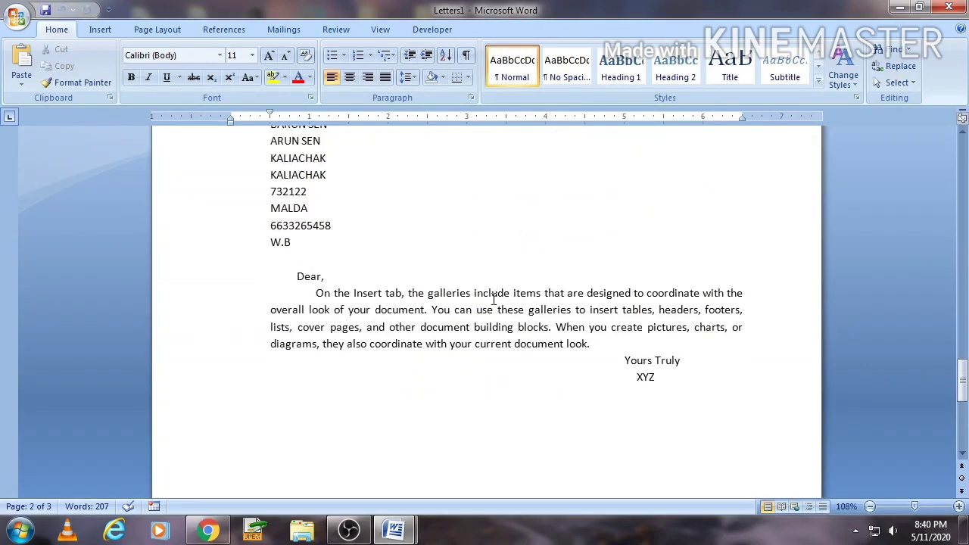
pyautogui.scroll(8, 494, 299)
pyautogui.scroll(3, 493, 299)
pyautogui.scroll(3, 492, 299)
pyautogui.scroll(8, 492, 297)
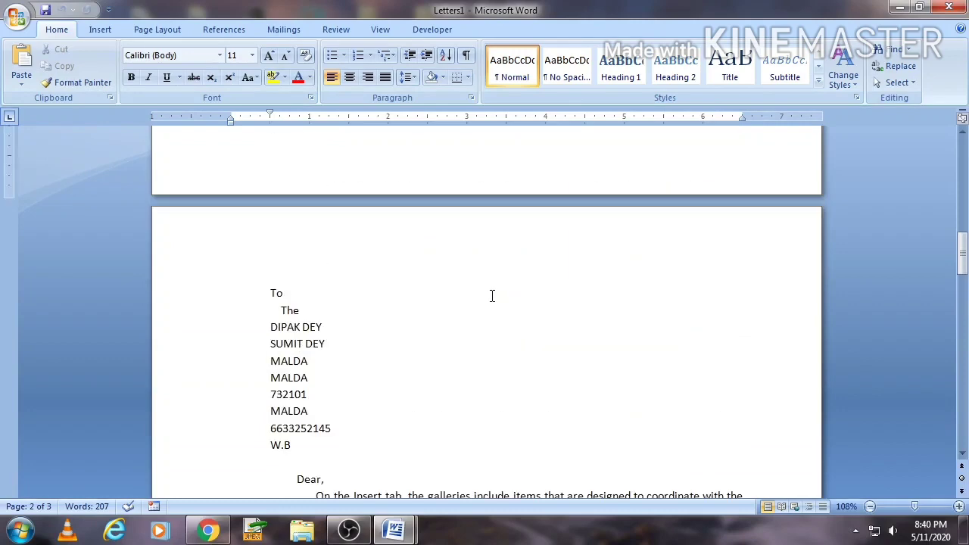
pyautogui.scroll(5, 492, 296)
pyautogui.scroll(5, 492, 296)
pyautogui.scroll(5, 493, 293)
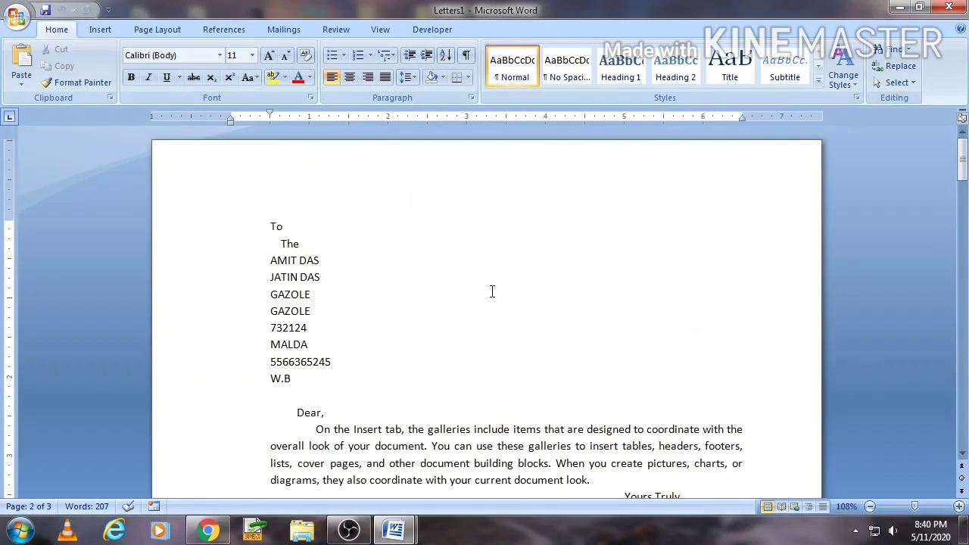
pyautogui.scroll(-1, 492, 292)
pyautogui.scroll(-1, 492, 290)
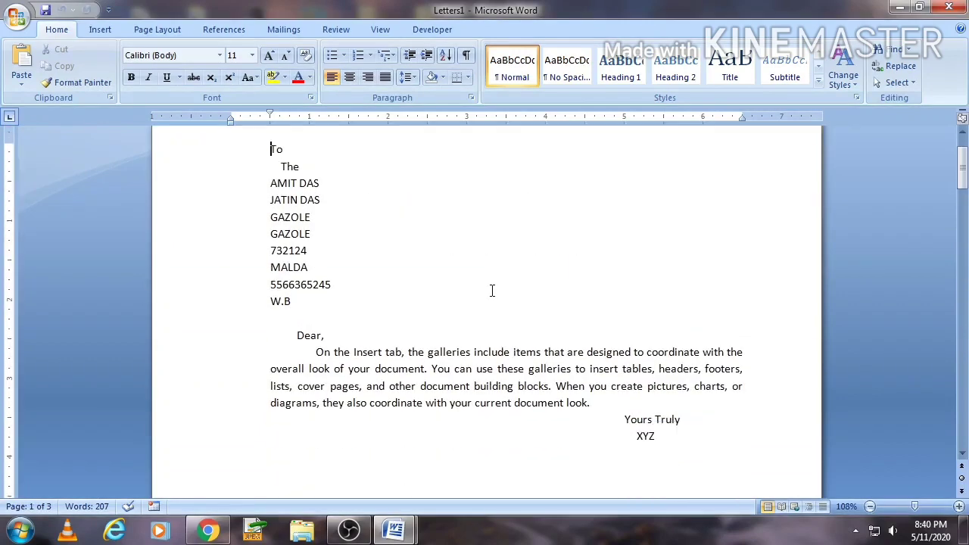